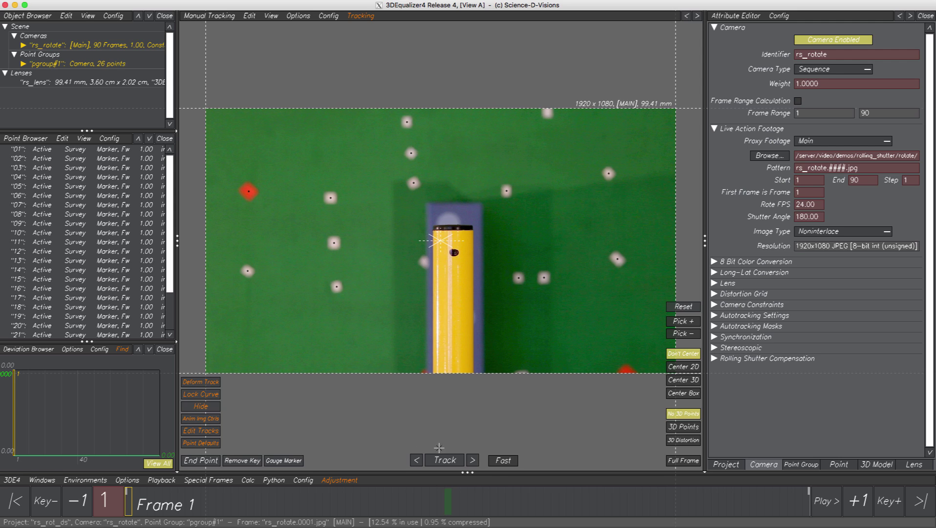
- Play back the footage, and review the 2D tracks of all points by scrubbing from start to frame 90
{"action": "left_click", "coordinate": [826, 502]}
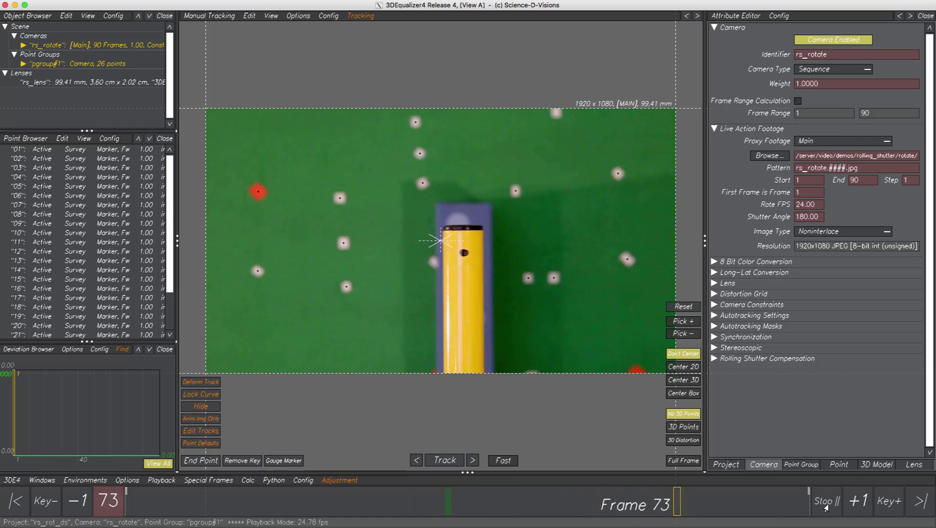
{"action": "left_click", "coordinate": [825, 502]}
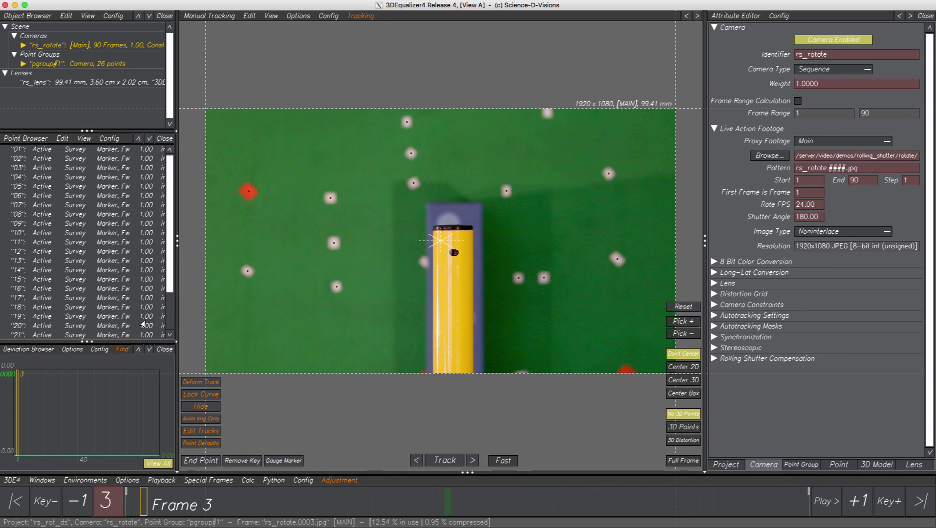
{"action": "right_click", "coordinate": [88, 274]}
{"action": "mouse_move", "coordinate": [102, 298]}
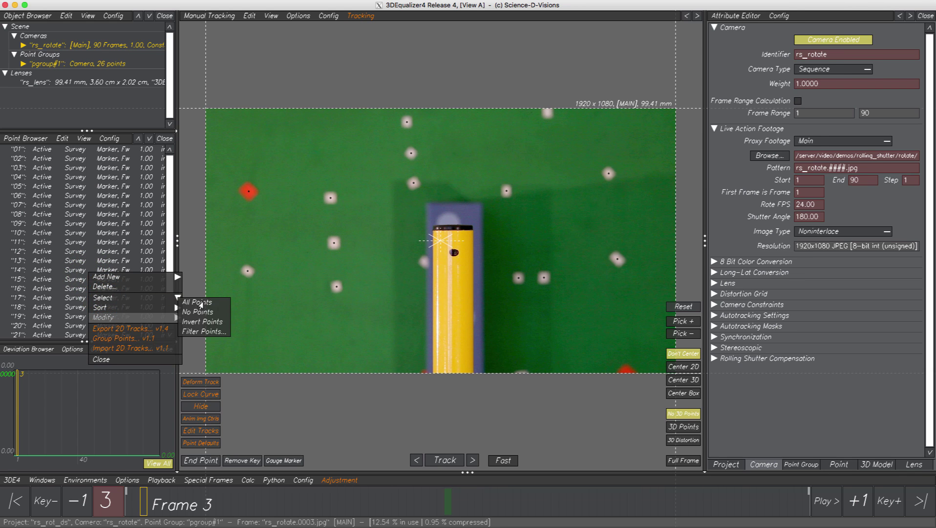
{"action": "left_click", "coordinate": [198, 303]}
{"action": "left_click_drag", "start_coordinate": [141, 509], "coordinate": [807, 503]}
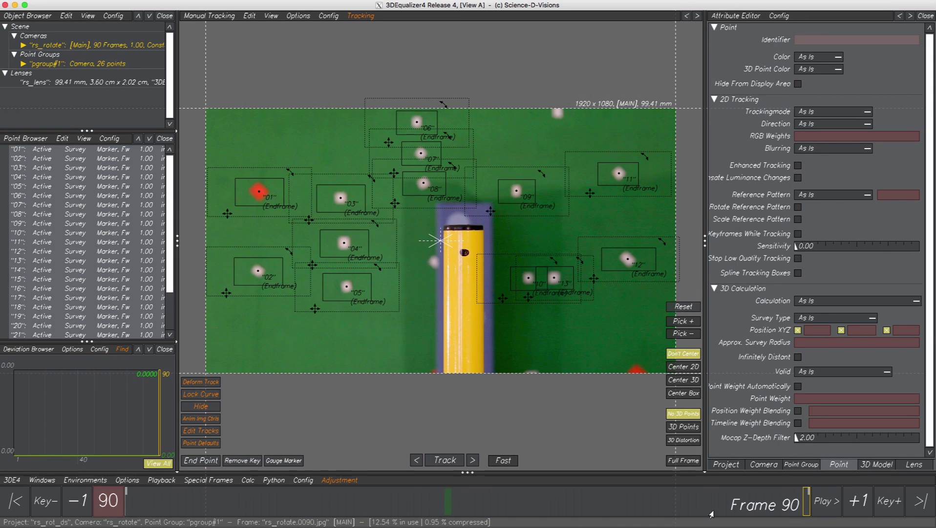
{"action": "left_click", "coordinate": [19, 501]}
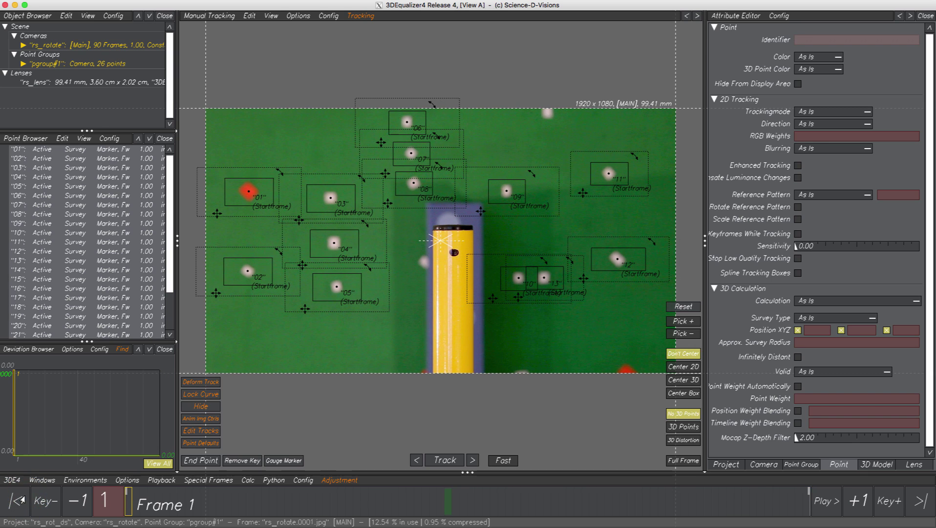
{"action": "left_click_drag", "start_coordinate": [253, 392], "coordinate": [350, 413]}
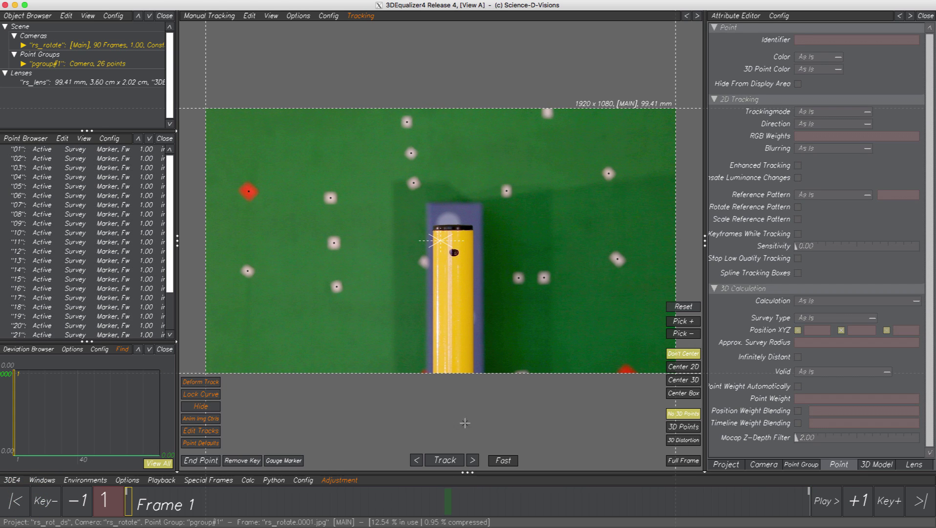
- Show the lens attributes, and calculate the whole scene from the tracked points, using the result
{"action": "left_click", "coordinate": [903, 465]}
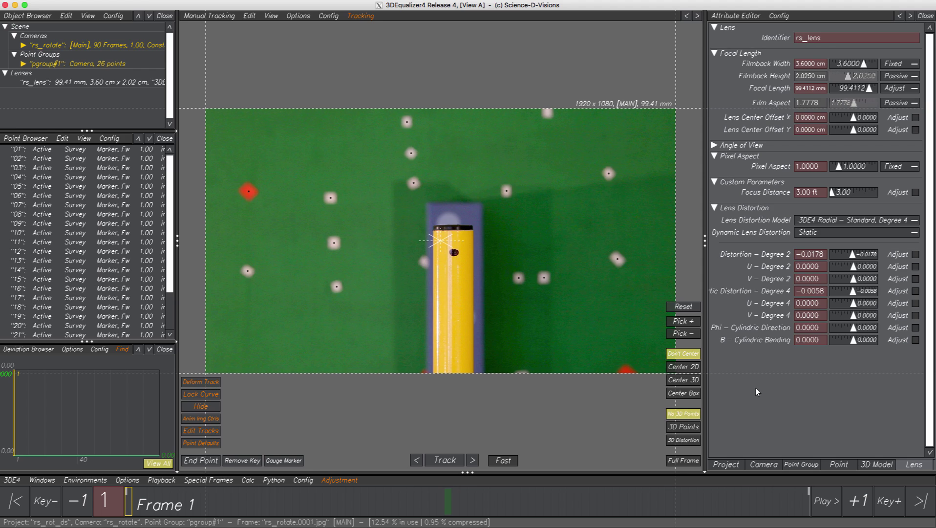
{"action": "key", "text": "alt+c"}
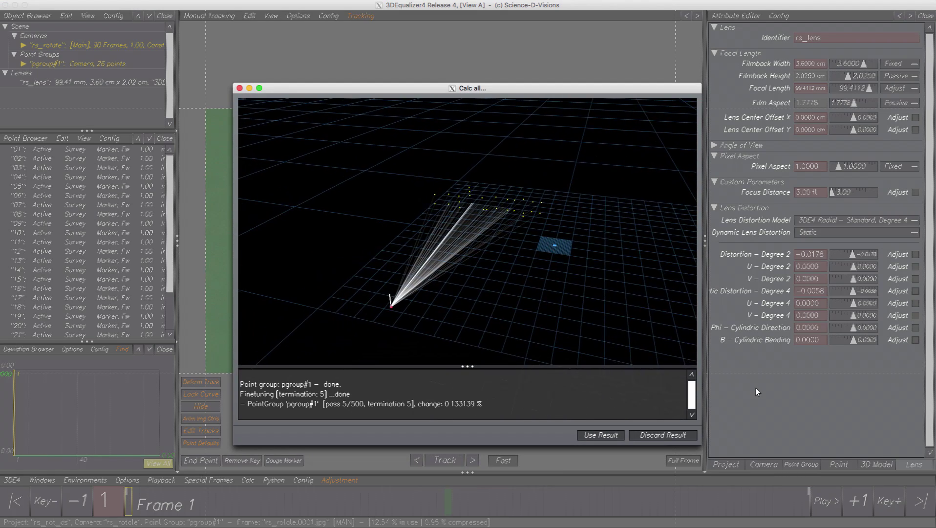
{"action": "left_click", "coordinate": [613, 437]}
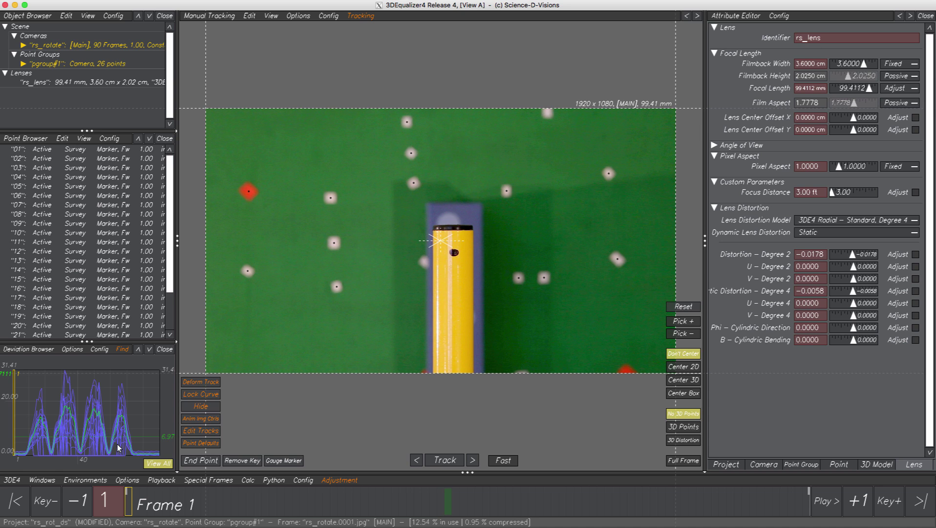
- Examine the deviation curves at frames 17, 34 and 90, and return to frame 1
{"action": "left_click_drag", "start_coordinate": [15, 433], "coordinate": [41, 433]}
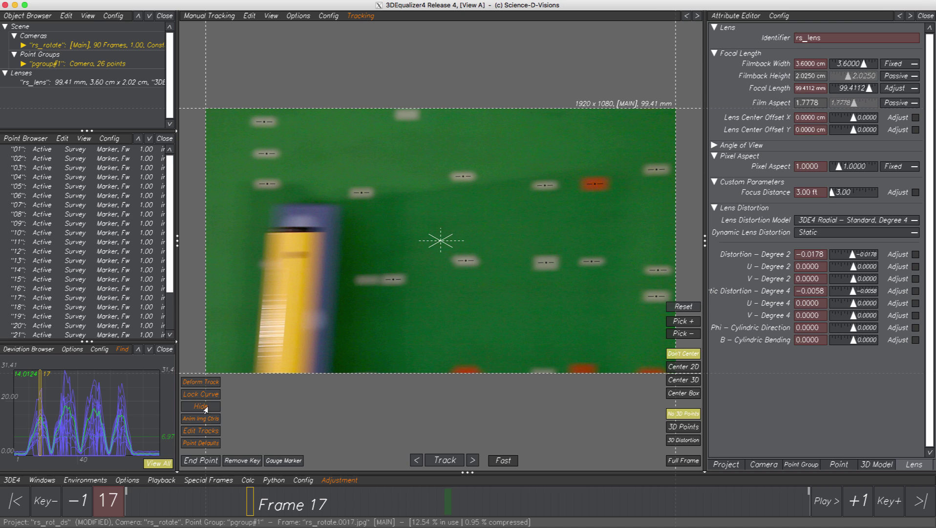
{"action": "left_click_drag", "start_coordinate": [41, 418], "coordinate": [67, 416]}
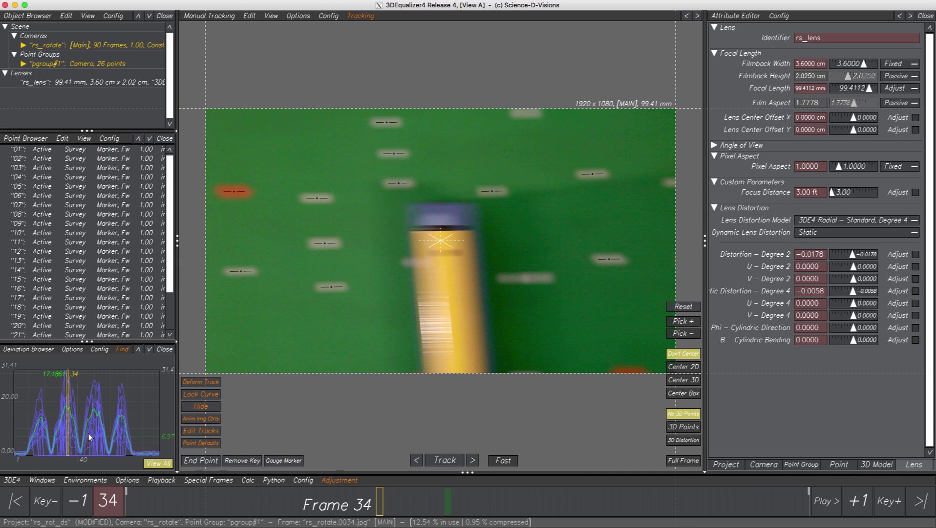
{"action": "left_click_drag", "start_coordinate": [69, 429], "coordinate": [161, 419]}
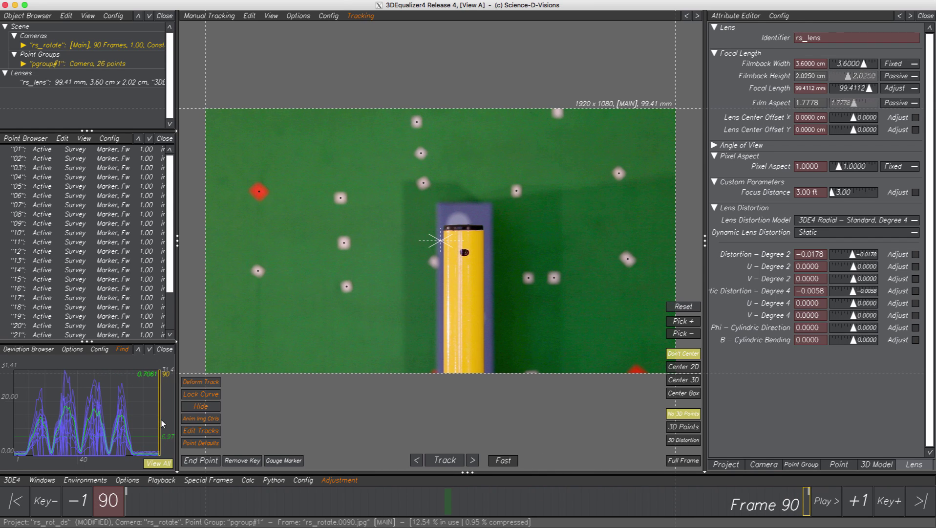
{"action": "left_click", "coordinate": [18, 501]}
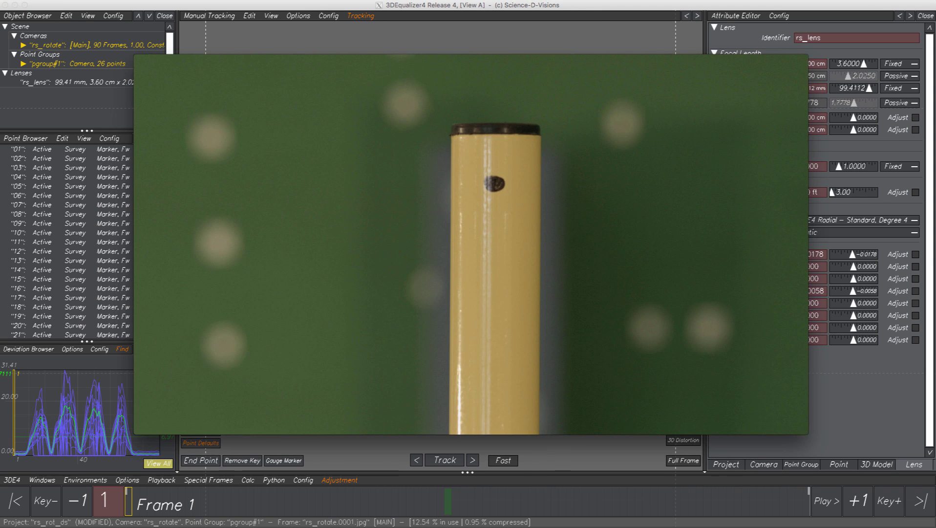
- Play and scrub the reference clip BMPC4k_1_2000-01-01_1954_C0001.mov to examine the blurred pen, and close it
{"action": "left_click", "coordinate": [485, 413]}
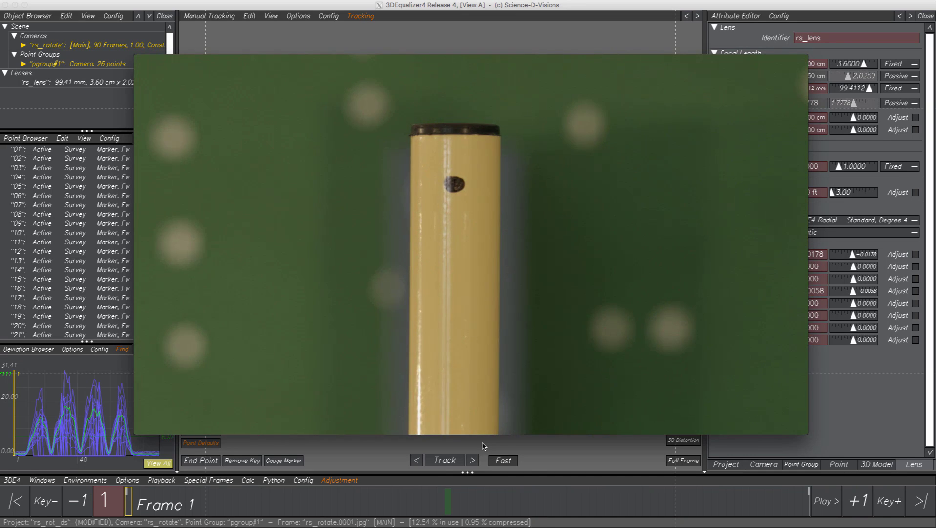
{"action": "left_click_drag", "start_coordinate": [557, 423], "coordinate": [511, 426]}
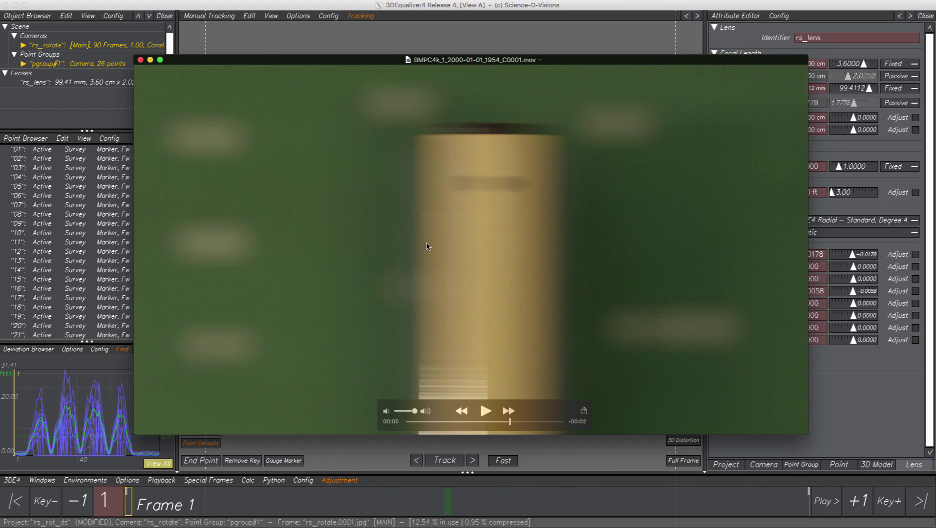
{"action": "left_click_drag", "start_coordinate": [511, 424], "coordinate": [473, 425]}
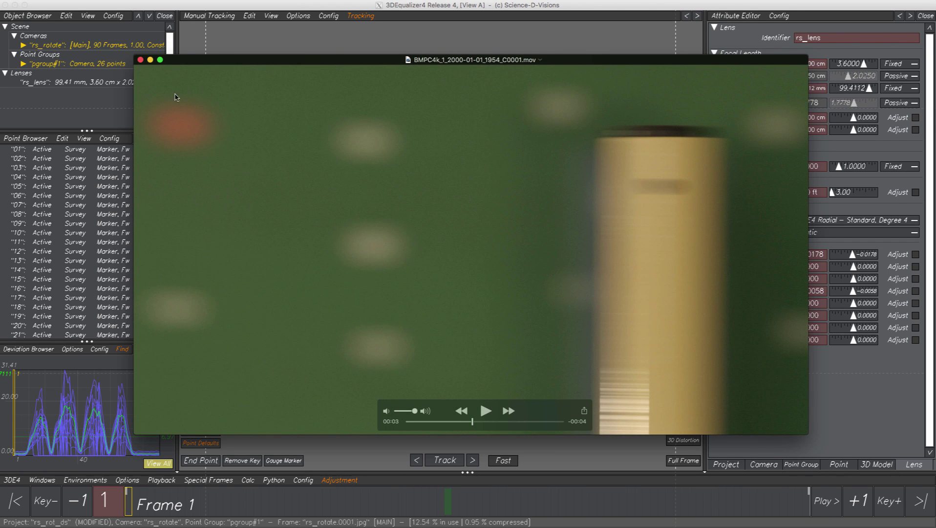
{"action": "left_click", "coordinate": [141, 59]}
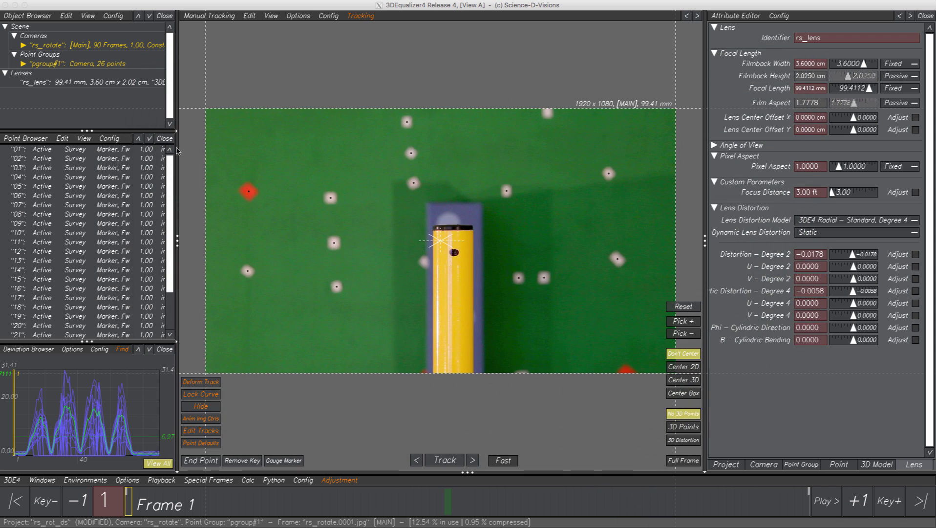
- Show 3D distortion, centre the view on the 2D track of point 09, and examine its deviation up close
{"action": "left_click", "coordinate": [300, 416]}
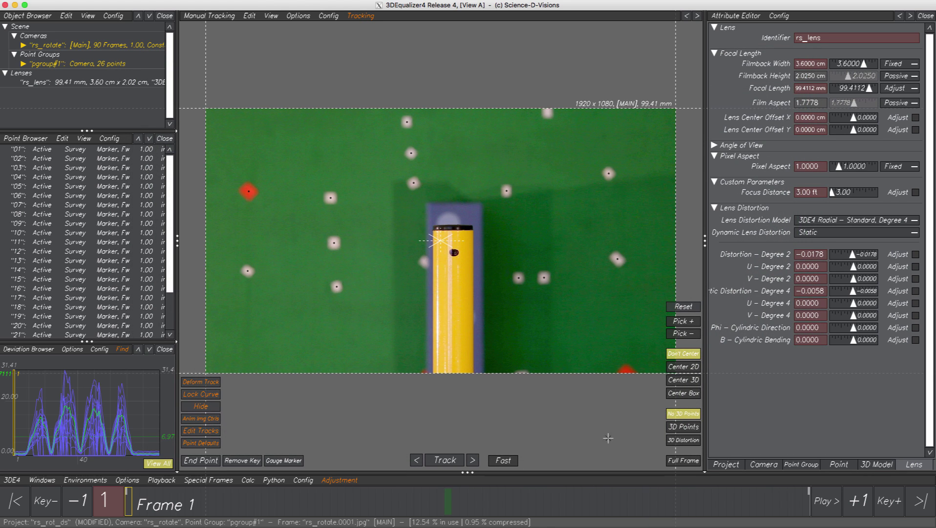
{"action": "left_click", "coordinate": [673, 441]}
{"action": "left_click", "coordinate": [680, 368]}
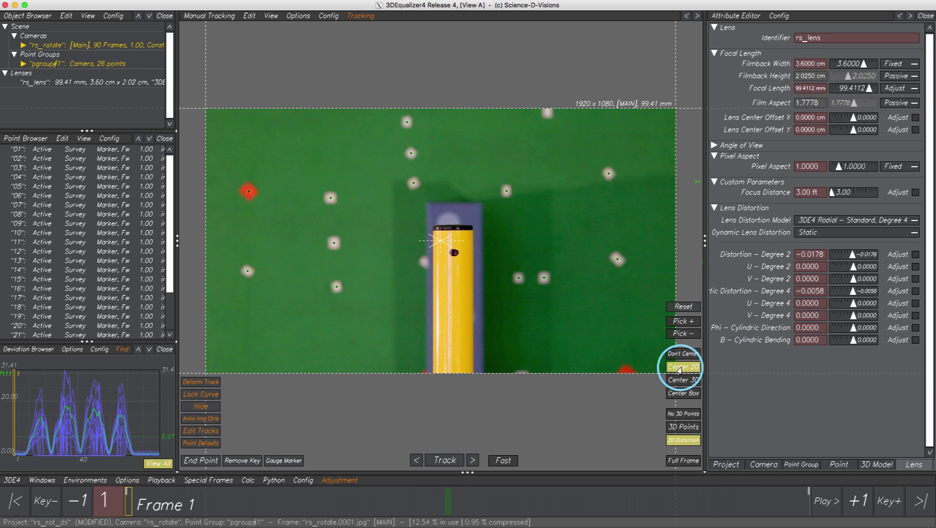
{"action": "left_click", "coordinate": [508, 187]}
{"action": "scroll", "coordinate": [504, 206], "scroll_direction": "up", "scroll_amount": 5}
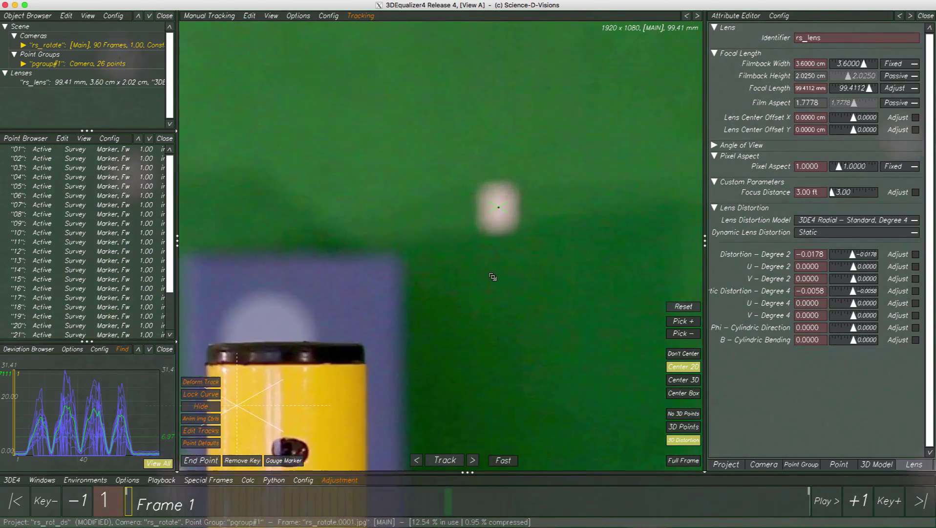
{"action": "left_click", "coordinate": [563, 182]}
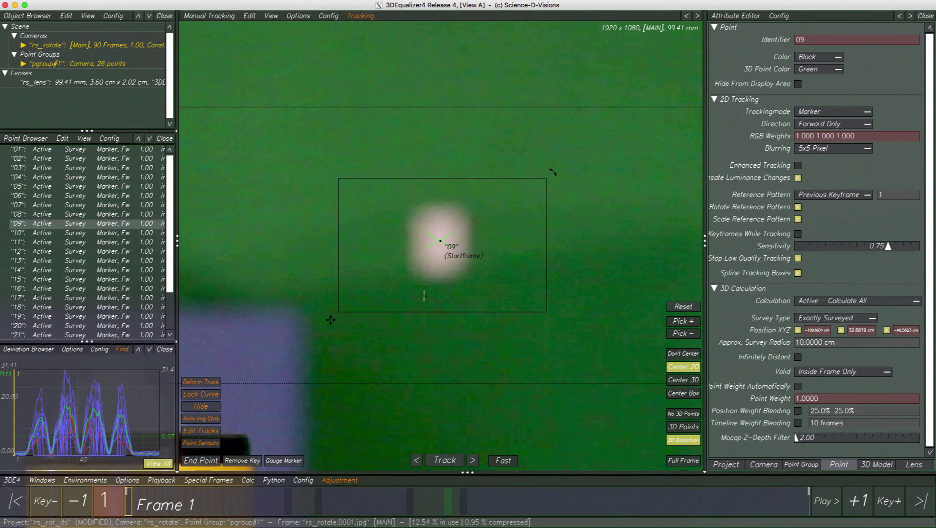
{"action": "mouse_move", "coordinate": [129, 511]}
{"action": "left_mouse_down"}
{"action": "mouse_move", "coordinate": [266, 508]}
{"action": "mouse_move", "coordinate": [122, 504]}
{"action": "left_mouse_up"}
{"action": "left_click", "coordinate": [328, 411]}
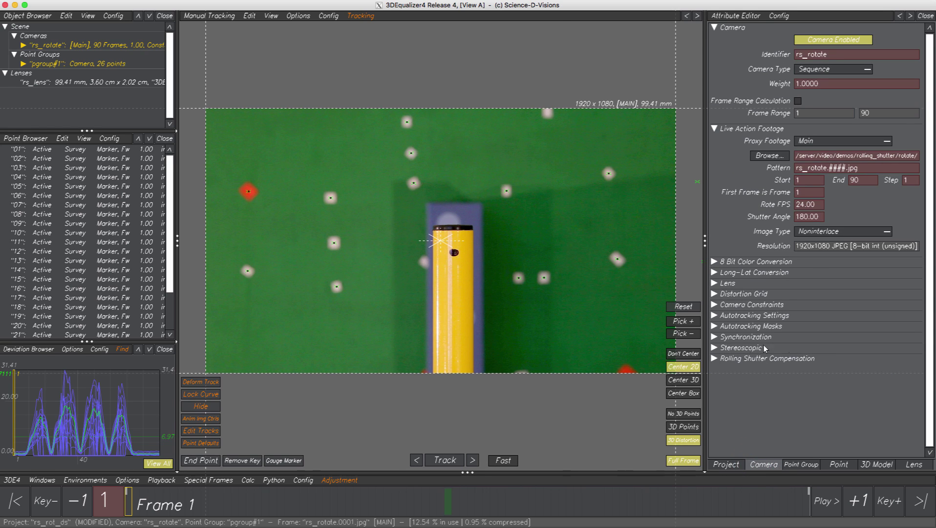
- Enable rolling shutter compensation for the rs_rotate camera
{"action": "left_click", "coordinate": [715, 358]}
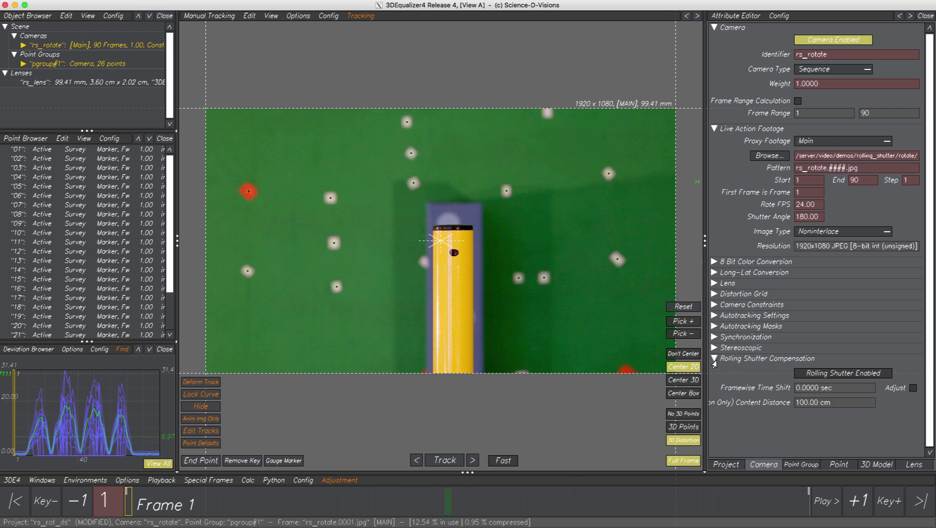
{"action": "left_click", "coordinate": [843, 374]}
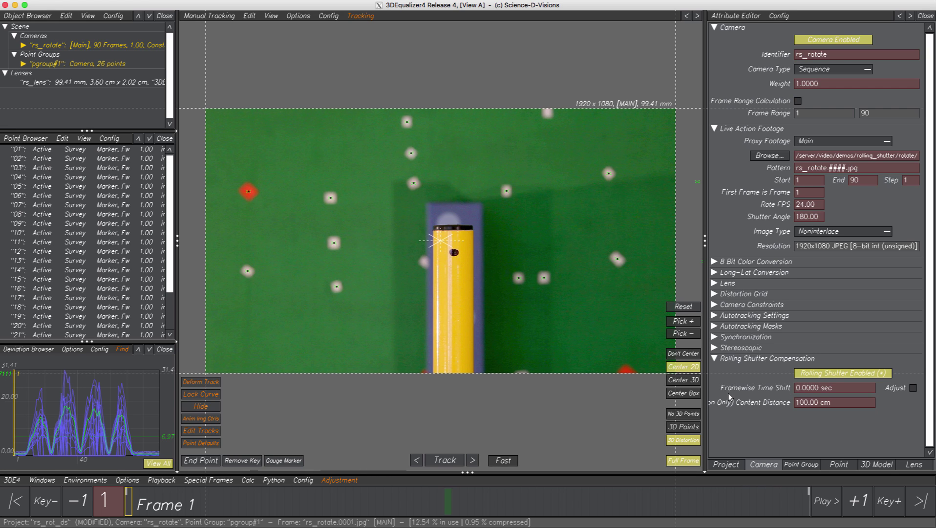
- Add a vertical Parameter Adjustment pane beside the tracking view and widen it
{"action": "left_click", "coordinate": [327, 16]}
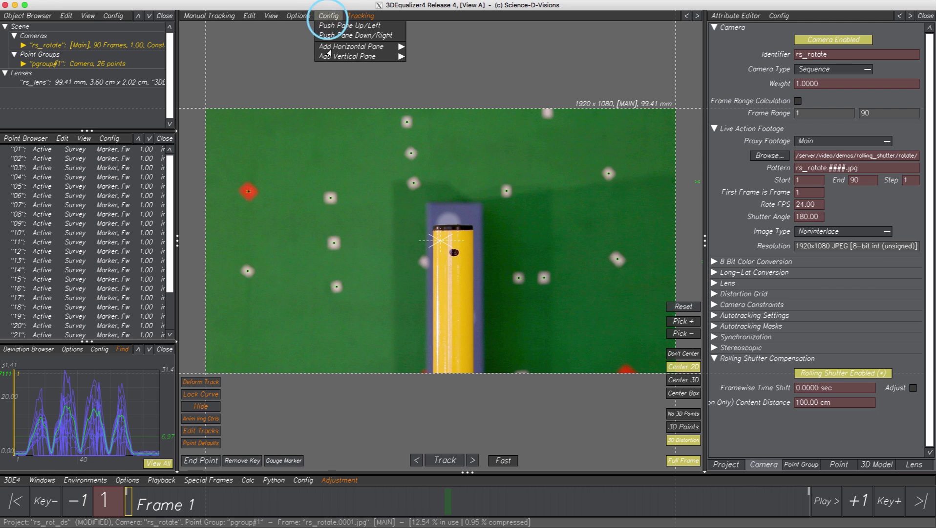
{"action": "mouse_move", "coordinate": [343, 56]}
{"action": "left_click", "coordinate": [425, 112]}
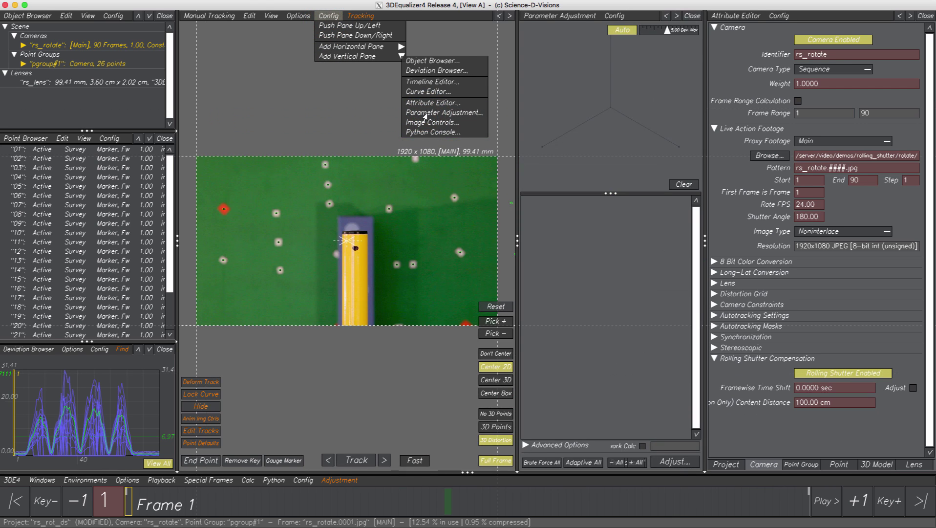
{"action": "left_click_drag", "start_coordinate": [517, 240], "coordinate": [423, 243]}
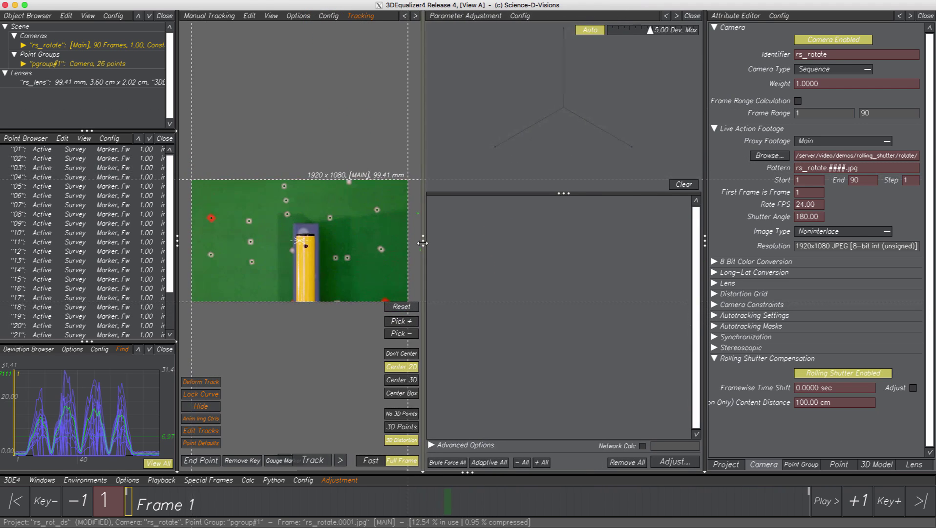
- Adjust the Framewise Time Shift by Brute Force over the Wide range with 50 samples, and transfer the best parameters
{"action": "left_click", "coordinate": [913, 388]}
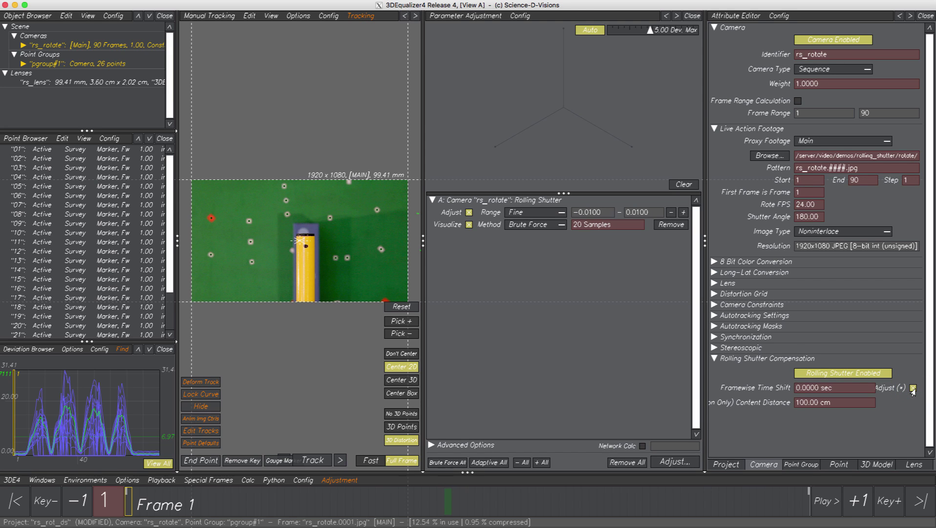
{"action": "left_click", "coordinate": [523, 213]}
{"action": "left_click", "coordinate": [528, 206]}
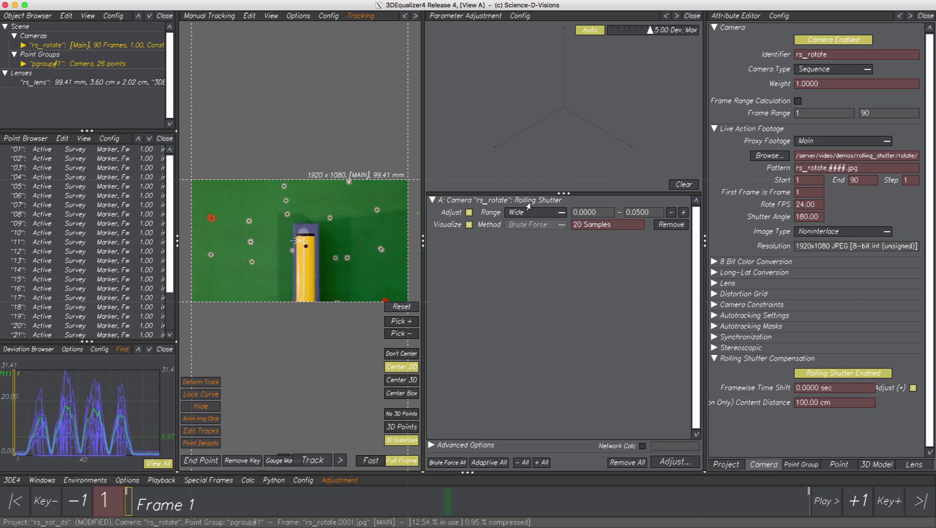
{"action": "left_click", "coordinate": [583, 225]}
{"action": "type", "text": "50"}
{"action": "key", "text": "Return"}
{"action": "left_click", "coordinate": [668, 462]}
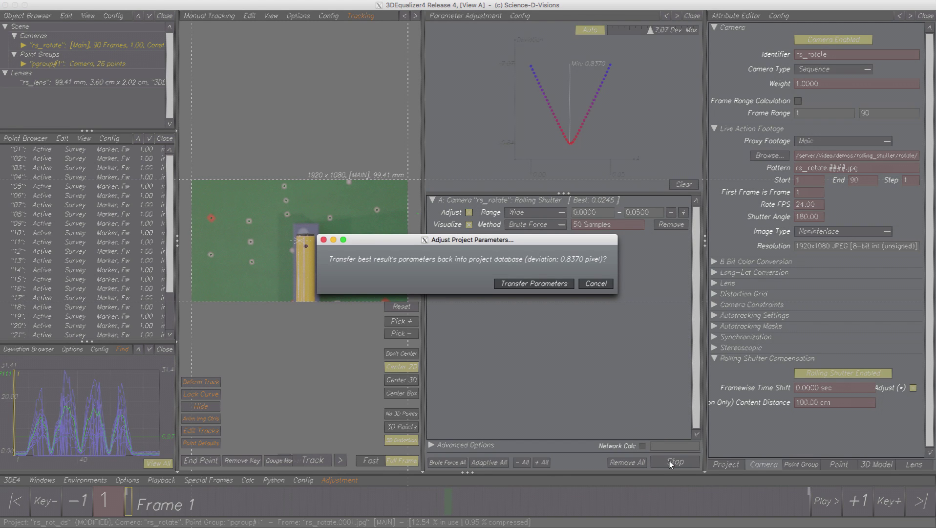
{"action": "left_click", "coordinate": [549, 289]}
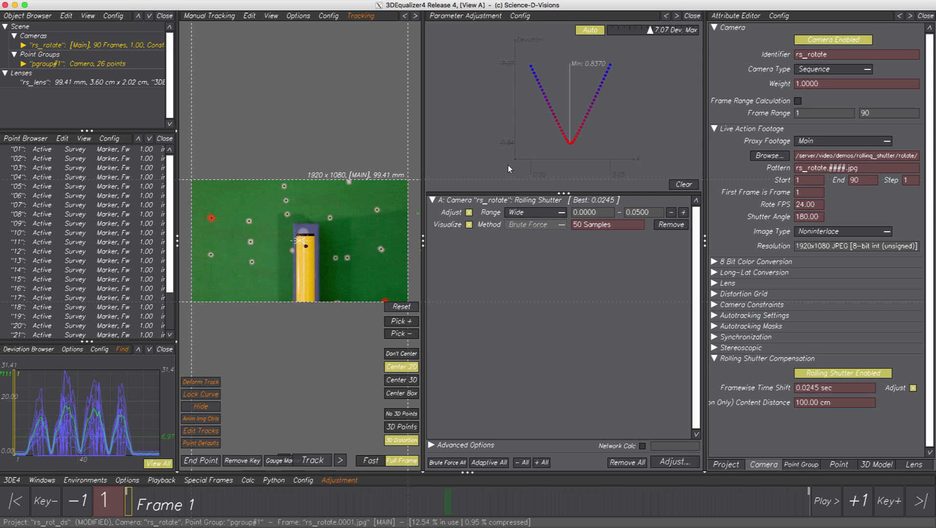
- Refine the rolling shutter time shift with the Fine range and Adaptive method, and transfer the best parameters
{"action": "left_click", "coordinate": [530, 212]}
{"action": "left_click", "coordinate": [527, 223]}
{"action": "left_click", "coordinate": [535, 224]}
{"action": "left_click", "coordinate": [537, 234]}
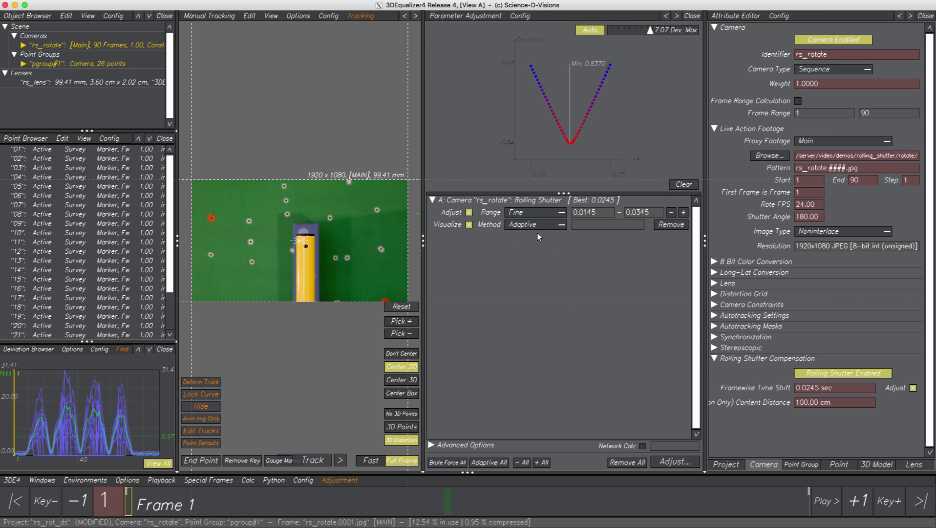
{"action": "left_click", "coordinate": [669, 464]}
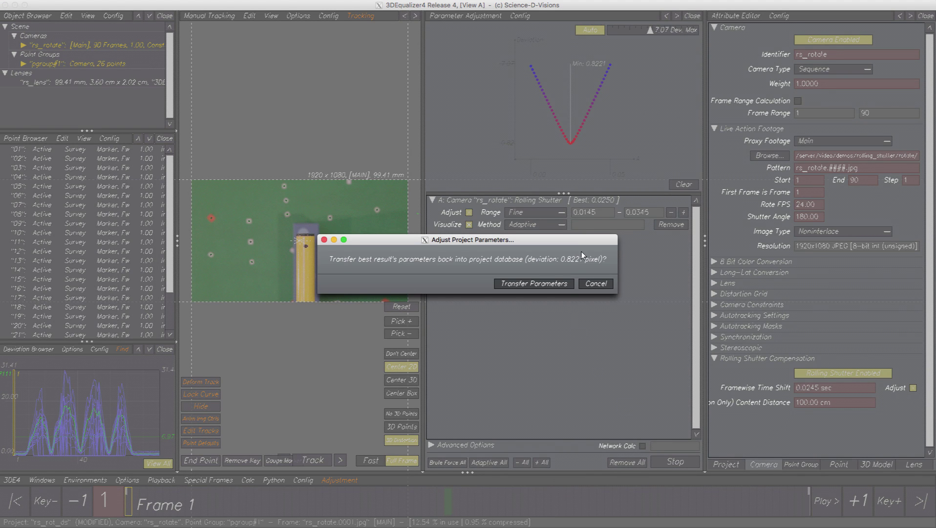
{"action": "left_click", "coordinate": [551, 284]}
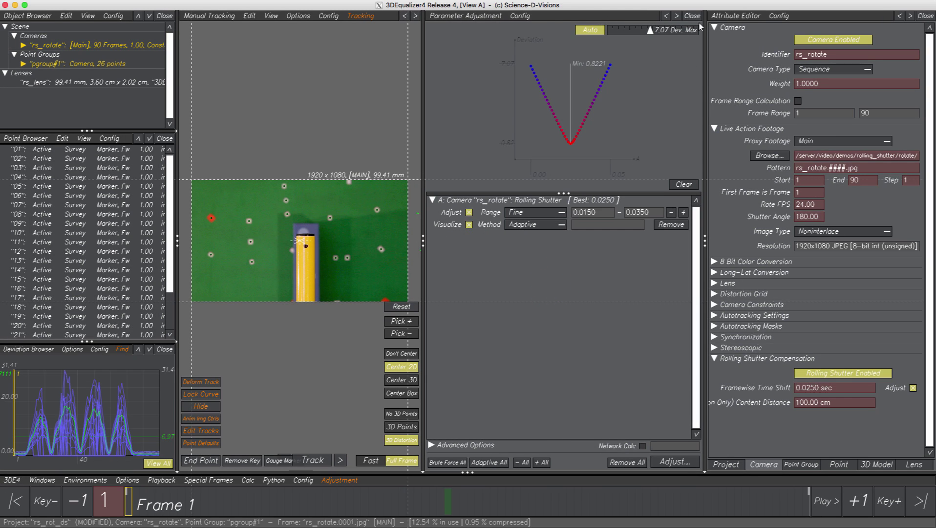
- Close the Parameter Adjustment pane, recalculate the whole scene with the adjusted time shift and use the result
{"action": "left_click", "coordinate": [692, 15]}
{"action": "key", "text": "alt+c"}
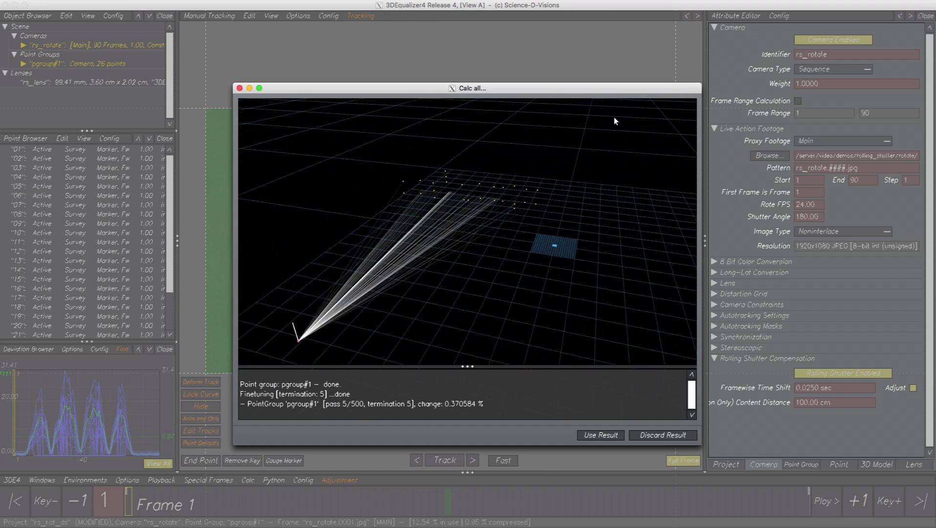
{"action": "left_click", "coordinate": [594, 434]}
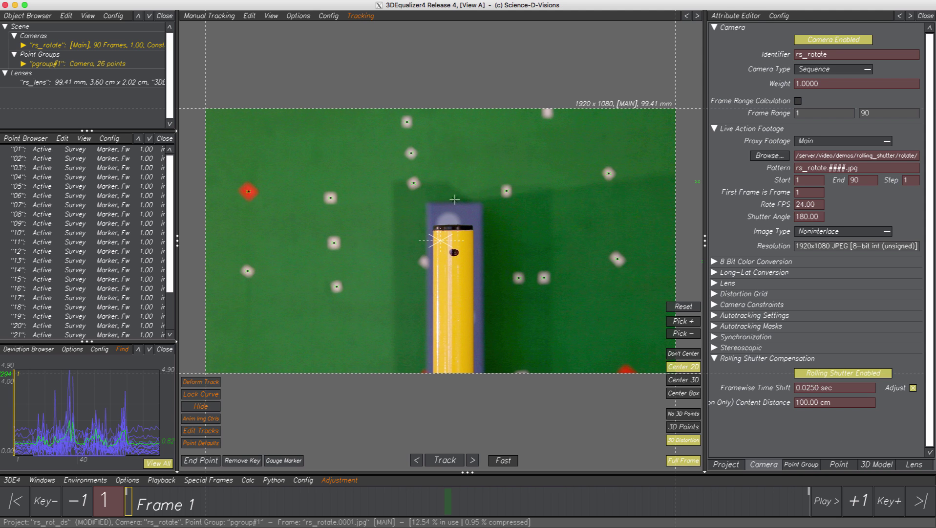
- Select tracking point 09 near the blue block and scrub from frame 1 to frame 18 to examine its deviation
{"action": "scroll", "coordinate": [508, 216], "scroll_direction": "up", "scroll_amount": 2}
{"action": "scroll", "coordinate": [508, 217], "scroll_direction": "up", "scroll_amount": 4}
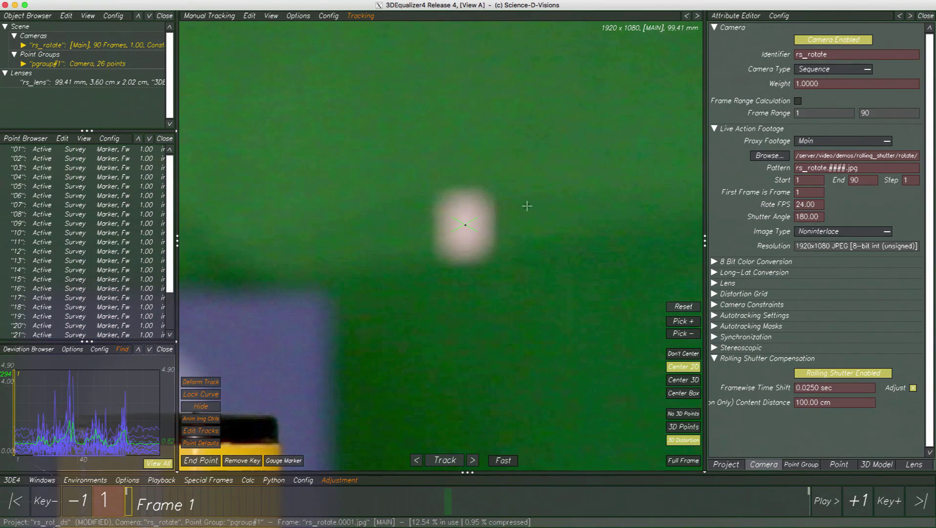
{"action": "left_click", "coordinate": [537, 188]}
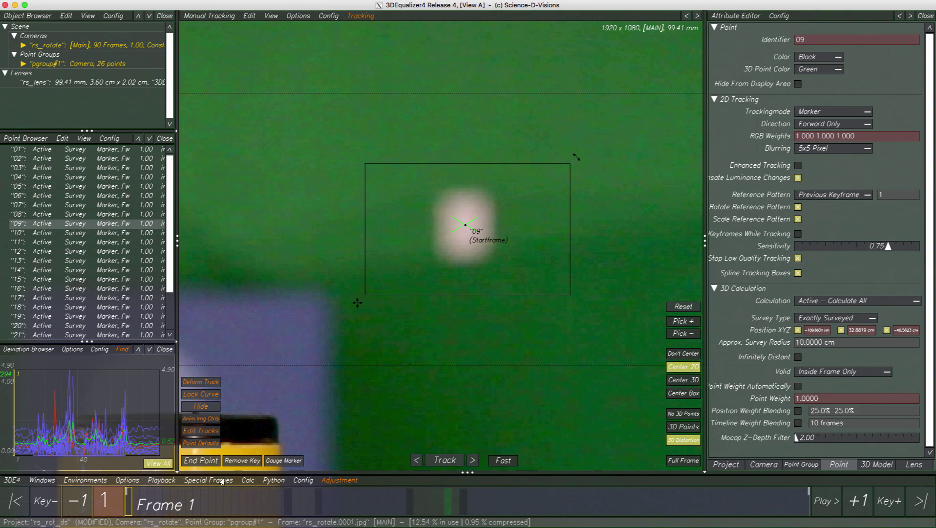
{"action": "left_click_drag", "start_coordinate": [126, 505], "coordinate": [259, 502]}
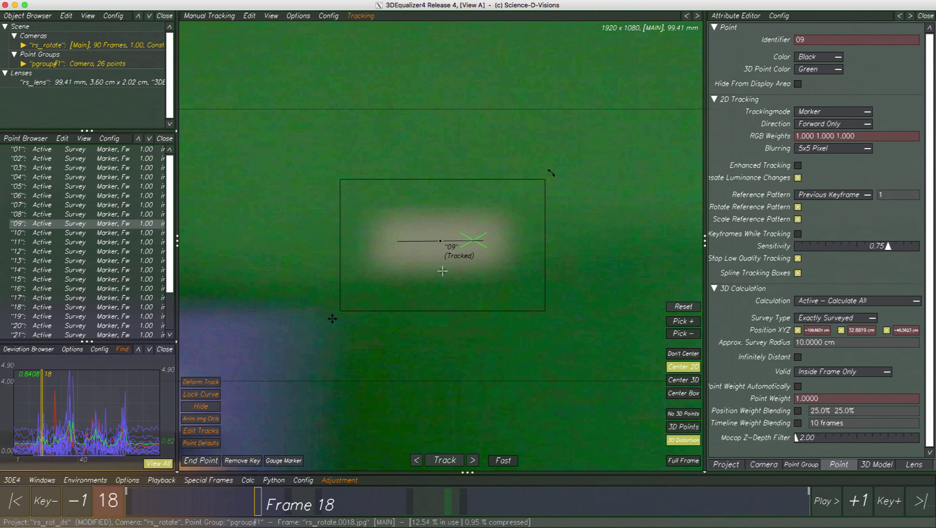
- Turn on Show Rolling Shutter/Time Shift and turn off Show Motion Vectors in the Manual Tracking view
{"action": "left_click", "coordinate": [270, 16]}
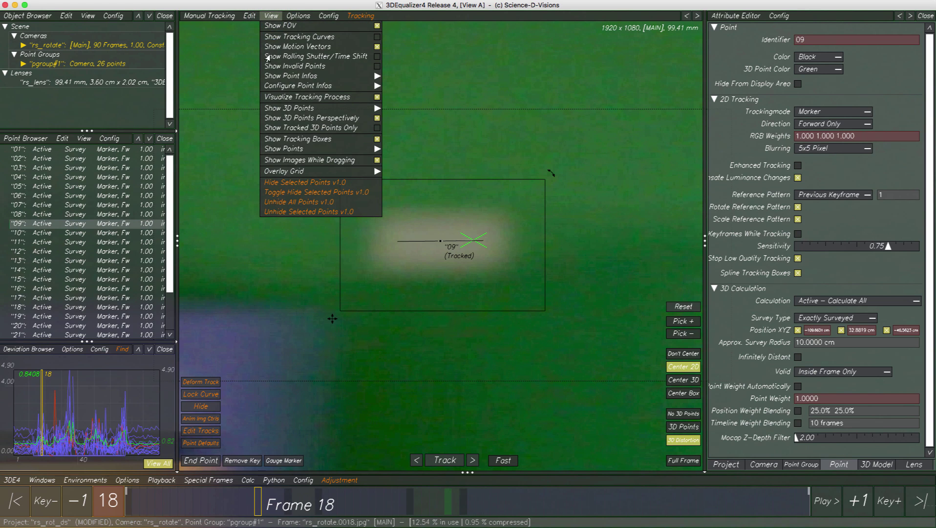
{"action": "left_click", "coordinate": [309, 58]}
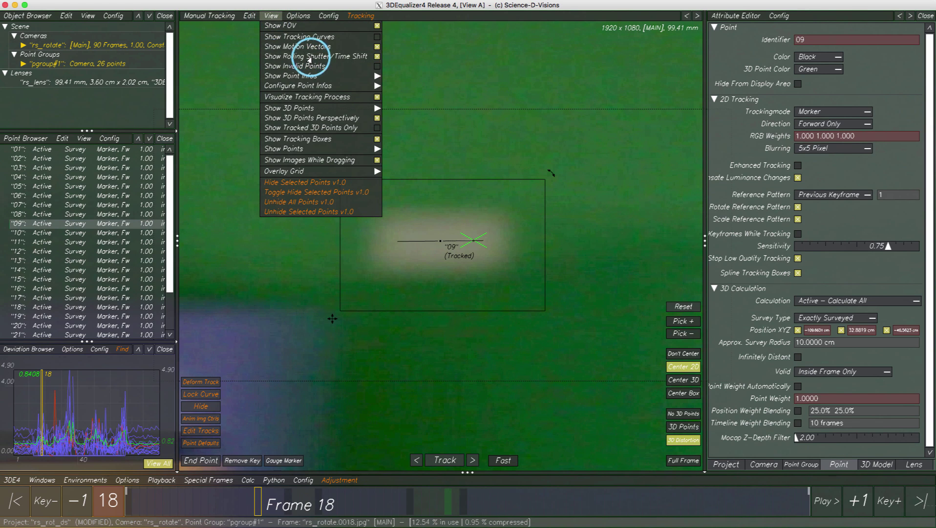
{"action": "left_click", "coordinate": [309, 49]}
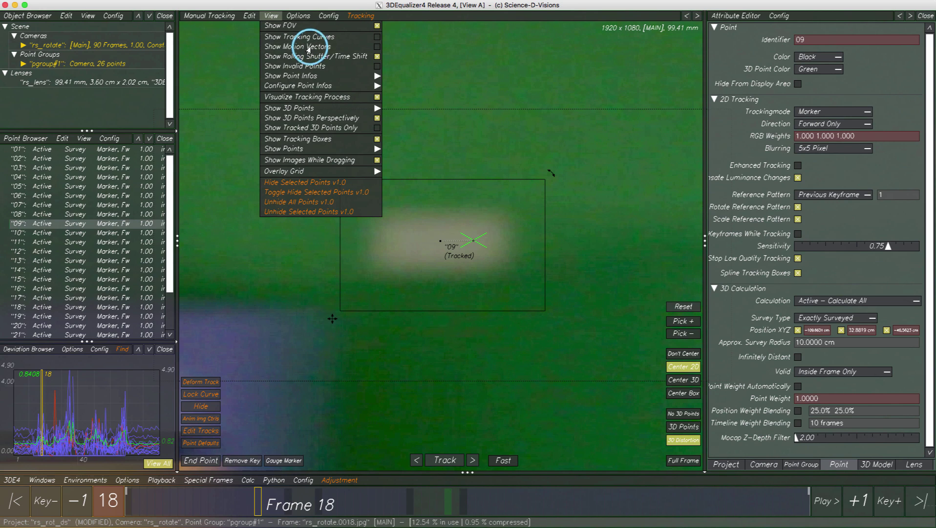
{"action": "left_click", "coordinate": [270, 18]}
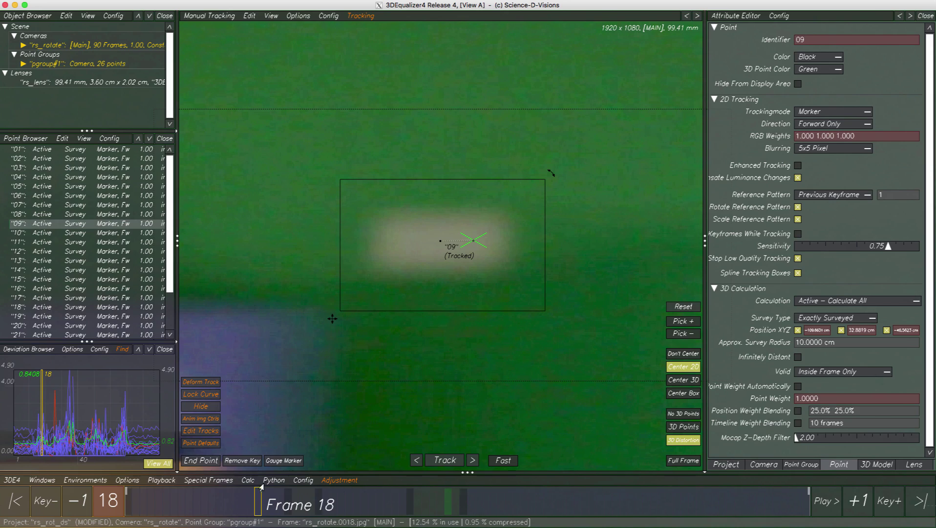
- Follow point 09 back to frame 1, deselect it and scrub the full image to frame 15
{"action": "mouse_move", "coordinate": [251, 511]}
{"action": "left_mouse_down"}
{"action": "mouse_move", "coordinate": [162, 509]}
{"action": "mouse_move", "coordinate": [266, 509]}
{"action": "mouse_move", "coordinate": [122, 510]}
{"action": "left_mouse_up"}
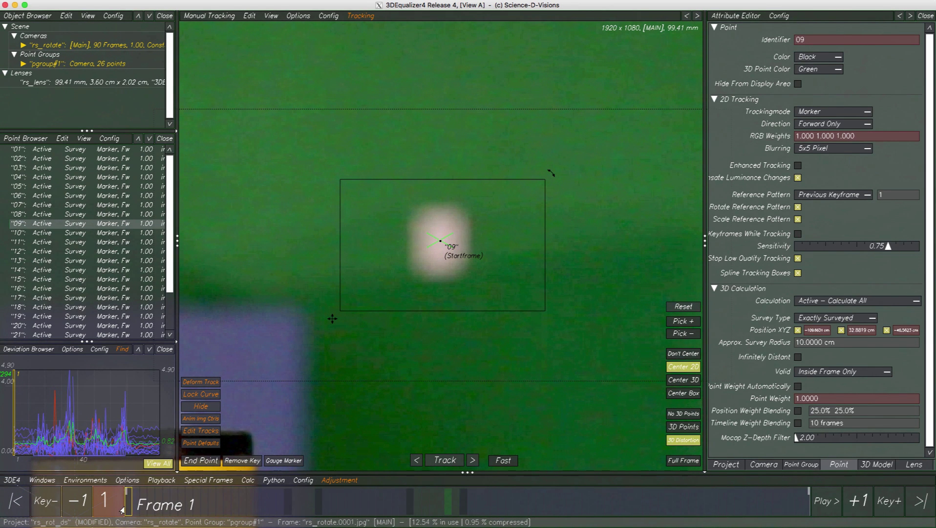
{"action": "key", "text": "f"}
{"action": "left_click", "coordinate": [298, 398]}
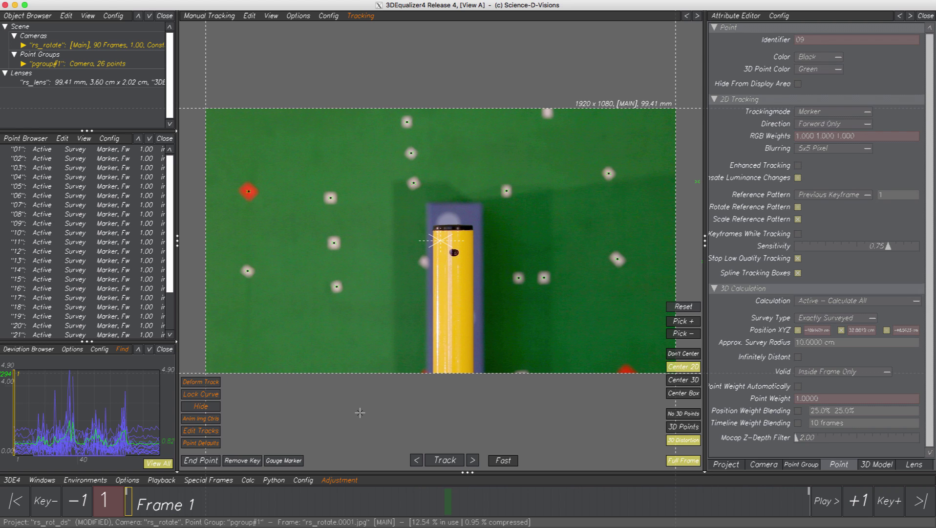
{"action": "left_click_drag", "start_coordinate": [126, 508], "coordinate": [231, 505]}
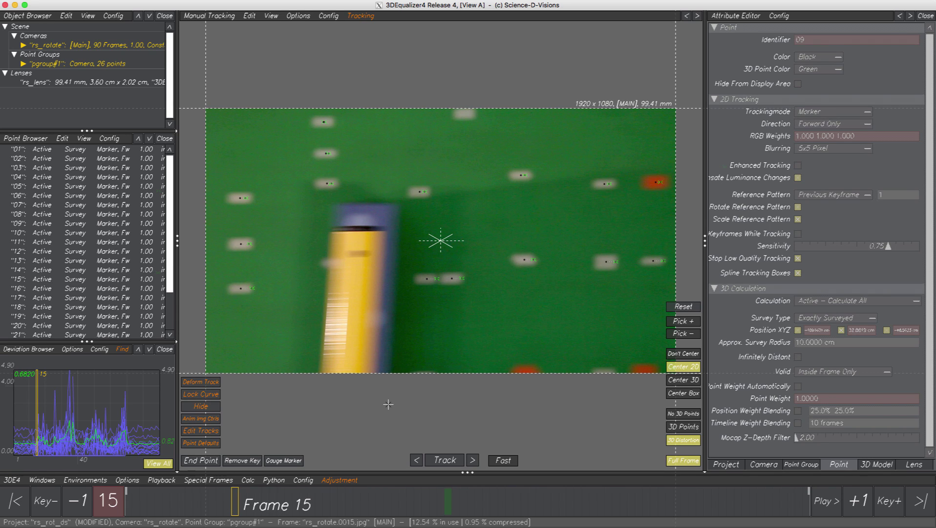
- Switch the view to the Lineup controls and select point 09 in frame 15
{"action": "left_click", "coordinate": [212, 17]}
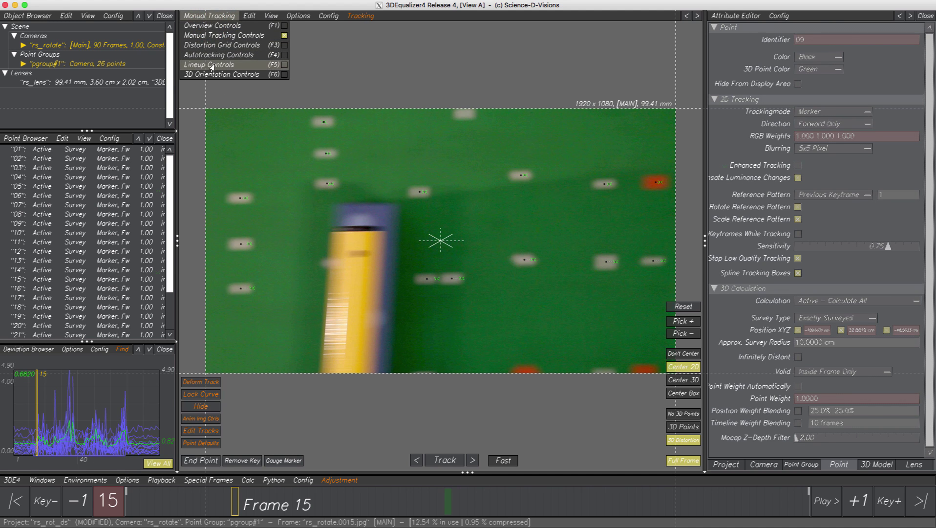
{"action": "left_click", "coordinate": [212, 67]}
{"action": "left_click", "coordinate": [424, 192]}
{"action": "scroll", "coordinate": [425, 192], "scroll_direction": "up", "scroll_amount": 5}
{"action": "left_click", "coordinate": [486, 158]}
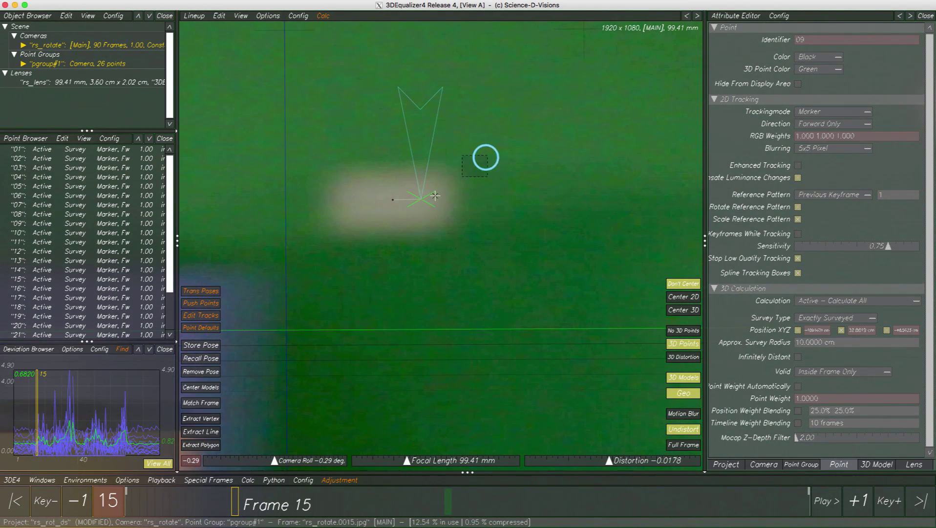
{"action": "left_click_drag", "start_coordinate": [435, 195], "coordinate": [379, 224]}
- Show the rolling shutter time shift in the Lineup view, centre on point 09 in 2D and scrub back to frame 1
{"action": "left_click", "coordinate": [241, 16]}
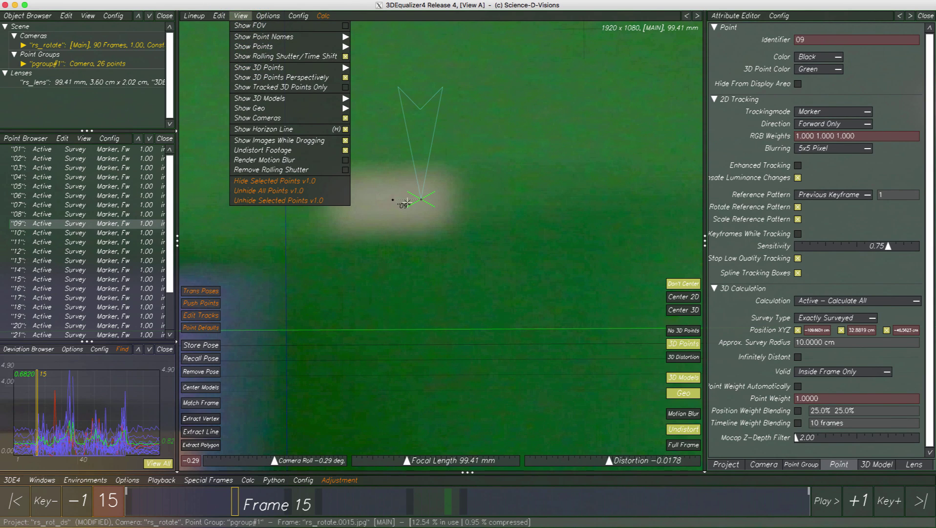
{"action": "left_click", "coordinate": [679, 298]}
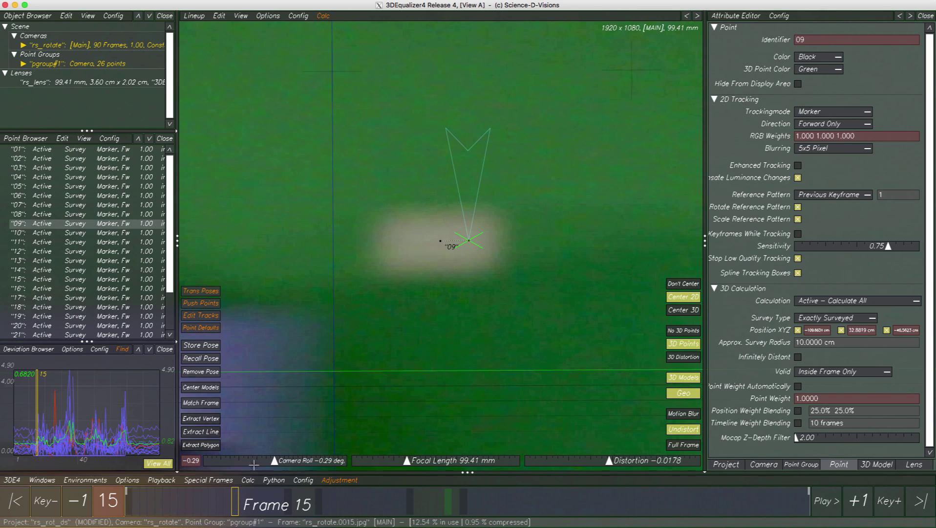
{"action": "mouse_move", "coordinate": [236, 504]}
{"action": "left_mouse_down"}
{"action": "mouse_move", "coordinate": [272, 504]}
{"action": "mouse_move", "coordinate": [127, 504]}
{"action": "left_mouse_up"}
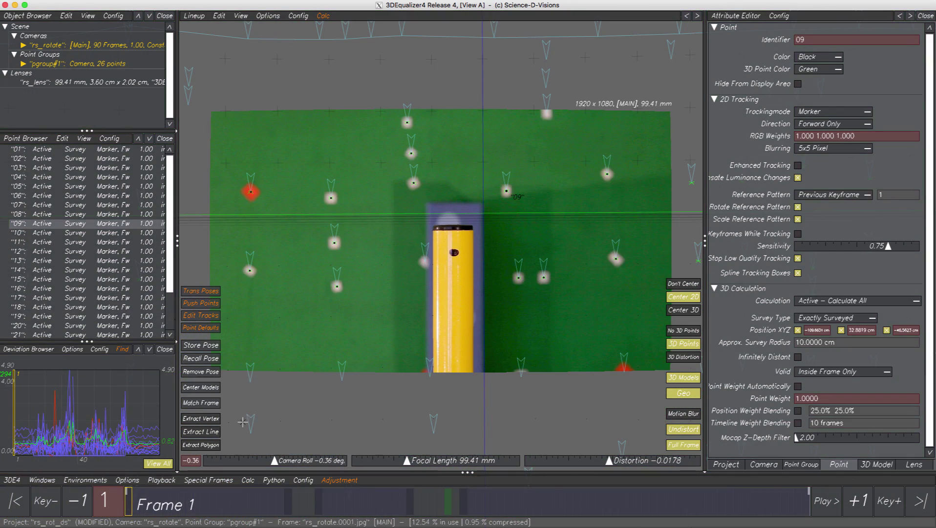
- Deselect point 09 and enable Remove Rolling Shutter at frame 15, toggling it to compare the corrected and original footage
{"action": "left_click", "coordinate": [290, 396]}
{"action": "left_click_drag", "start_coordinate": [128, 504], "coordinate": [231, 506]}
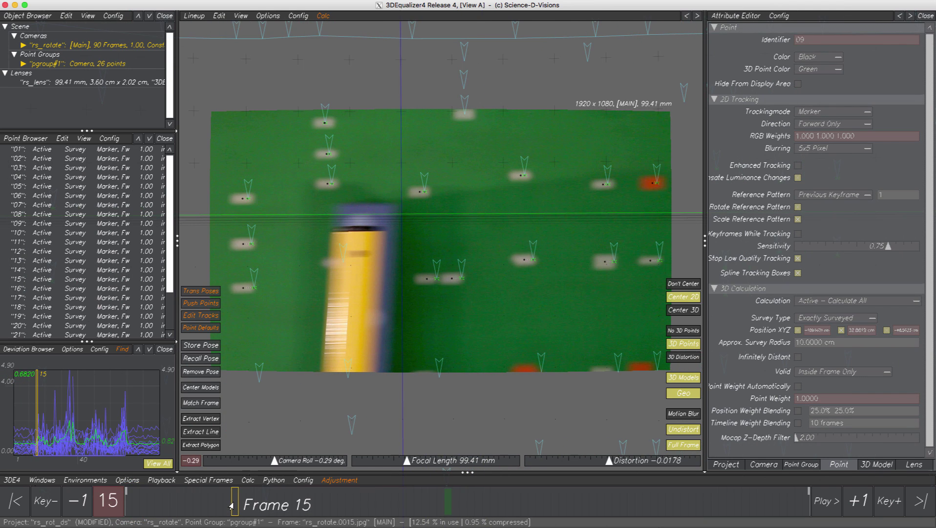
{"action": "scroll", "coordinate": [493, 321], "scroll_direction": "down", "scroll_amount": 2}
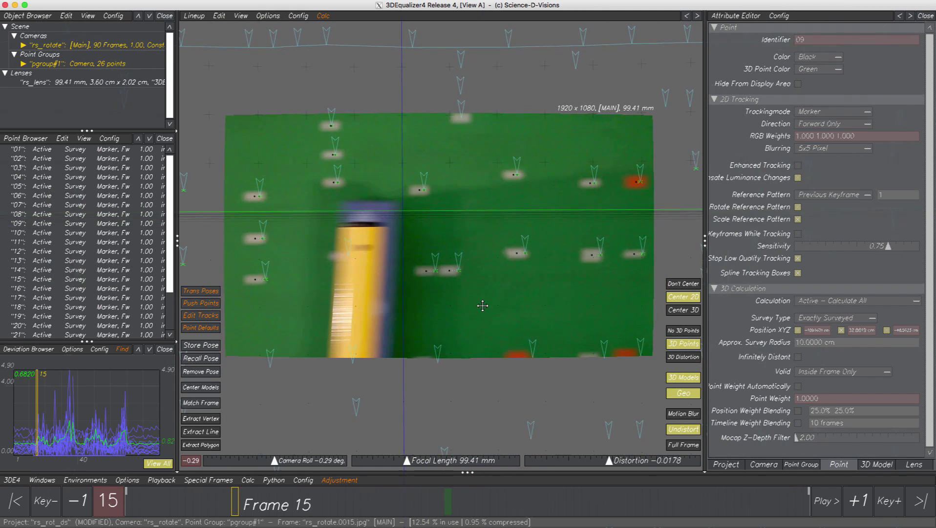
{"action": "left_click", "coordinate": [240, 16]}
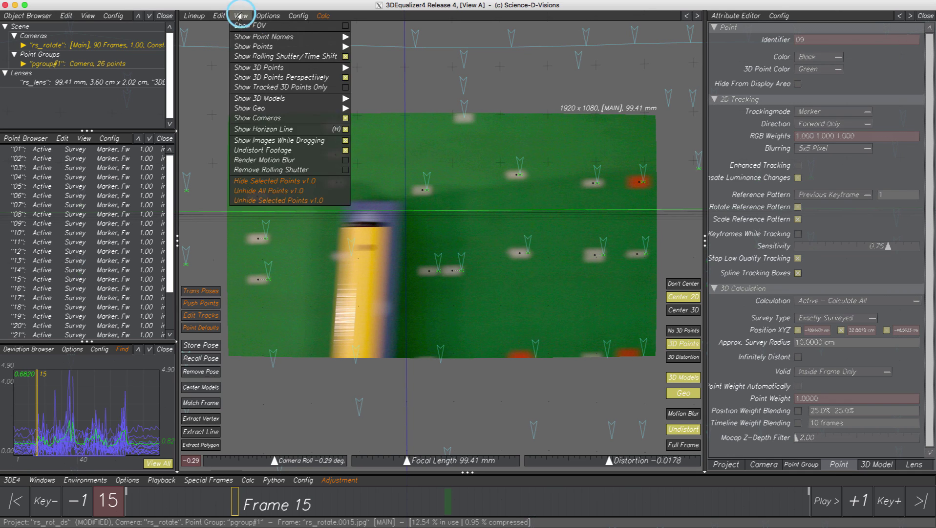
{"action": "left_click", "coordinate": [259, 172]}
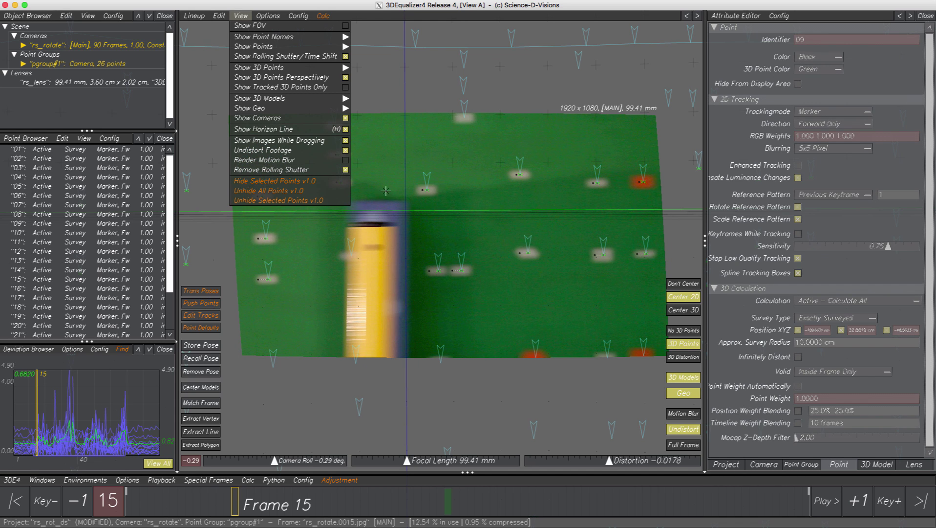
{"action": "left_click", "coordinate": [284, 170]}
{"action": "left_click", "coordinate": [284, 171]}
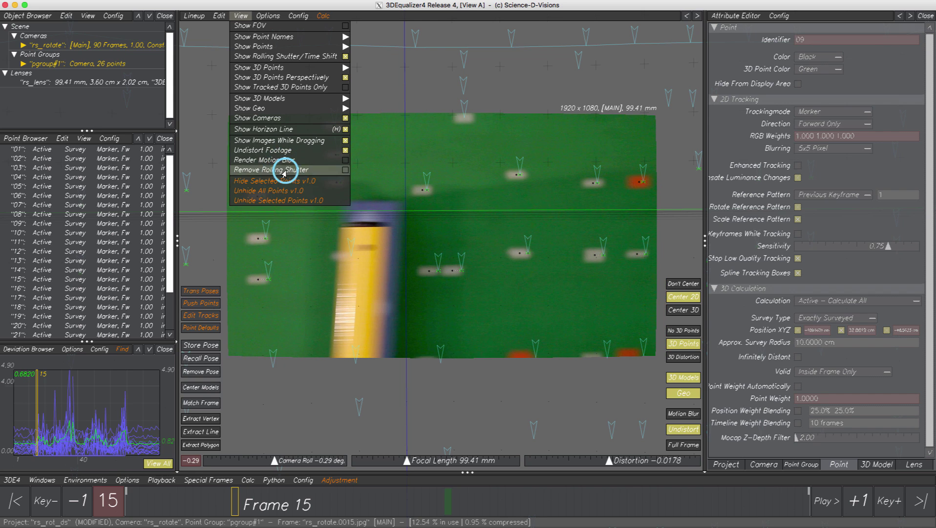
{"action": "left_click", "coordinate": [284, 170]}
{"action": "left_click", "coordinate": [284, 172]}
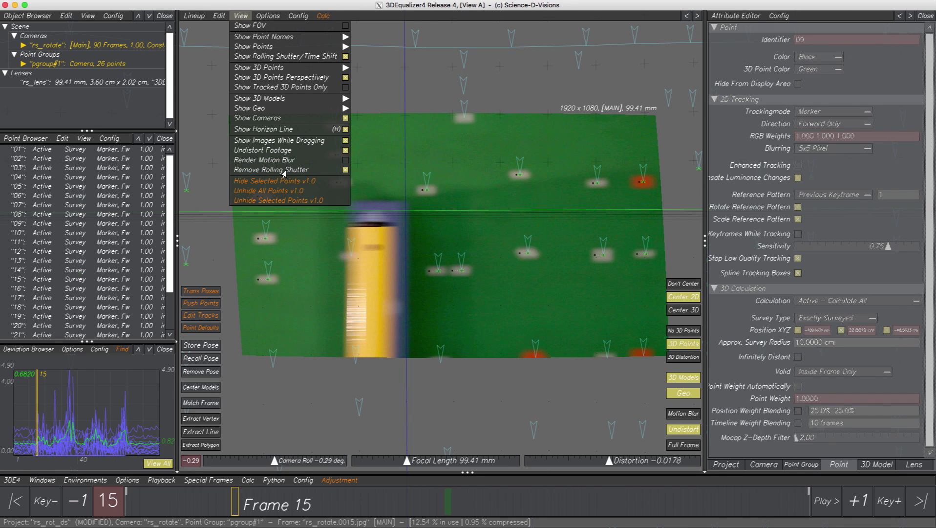
- Scrub the corrected footage to frame 34 and back to frame 1, and inspect point 09 with the view centred in 3D
{"action": "left_click_drag", "start_coordinate": [234, 508], "coordinate": [380, 511]}
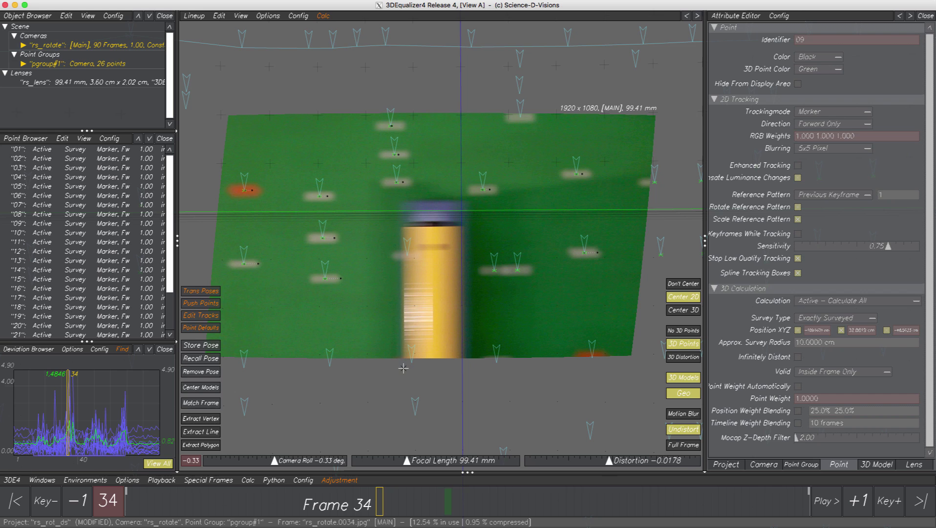
{"action": "mouse_move", "coordinate": [381, 499]}
{"action": "left_mouse_down"}
{"action": "mouse_move", "coordinate": [538, 503]}
{"action": "mouse_move", "coordinate": [115, 498]}
{"action": "left_mouse_up"}
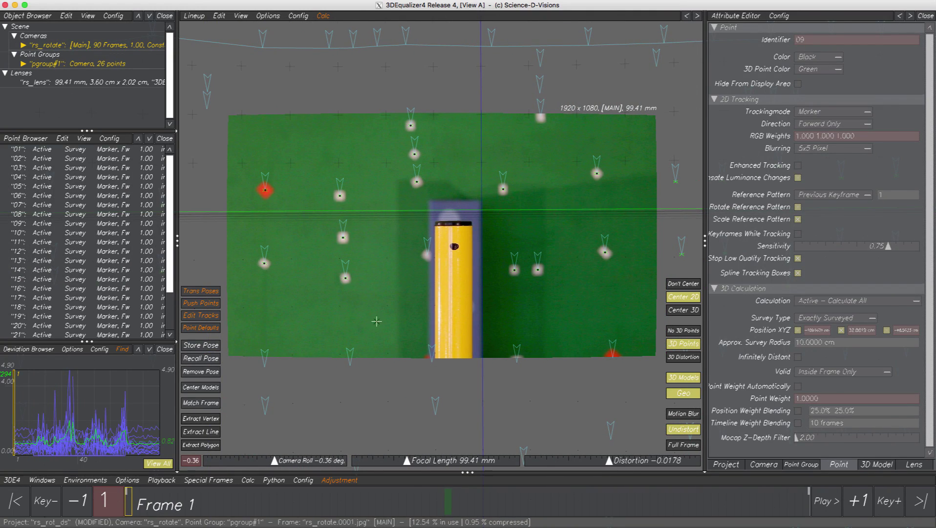
{"action": "scroll", "coordinate": [504, 185], "scroll_direction": "up", "scroll_amount": 6}
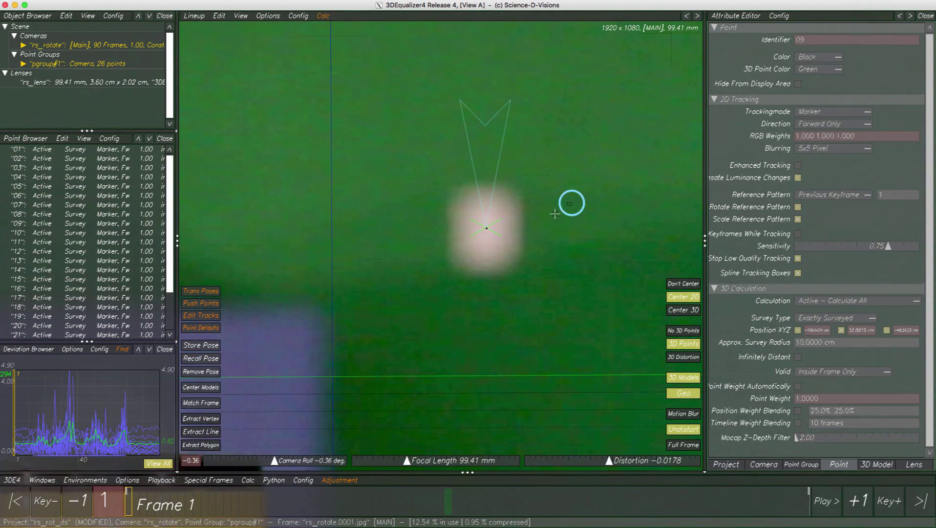
{"action": "left_click", "coordinate": [486, 228]}
{"action": "left_click", "coordinate": [684, 310]}
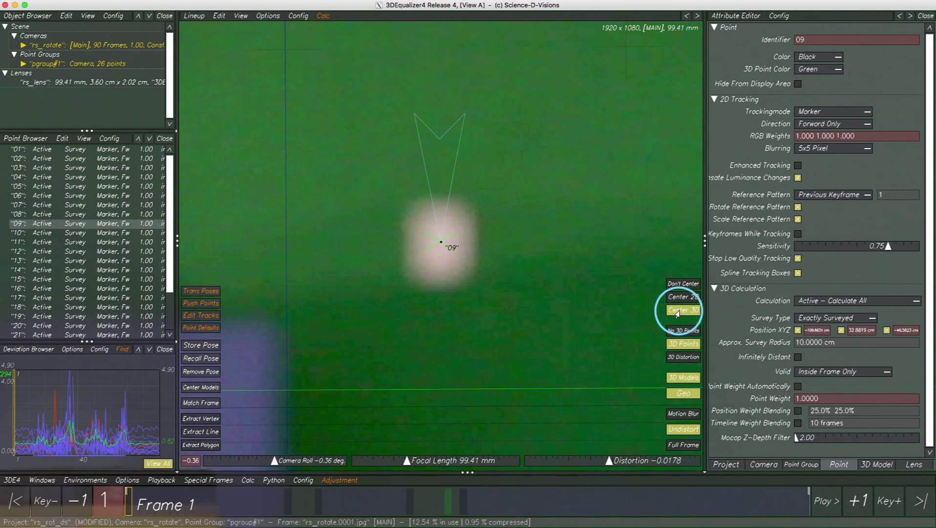
{"action": "mouse_move", "coordinate": [126, 504]}
{"action": "left_mouse_down"}
{"action": "mouse_move", "coordinate": [403, 508]}
{"action": "mouse_move", "coordinate": [123, 503]}
{"action": "mouse_move", "coordinate": [130, 499]}
{"action": "left_mouse_up"}
{"action": "left_click_drag", "start_coordinate": [291, 406], "coordinate": [358, 422]}
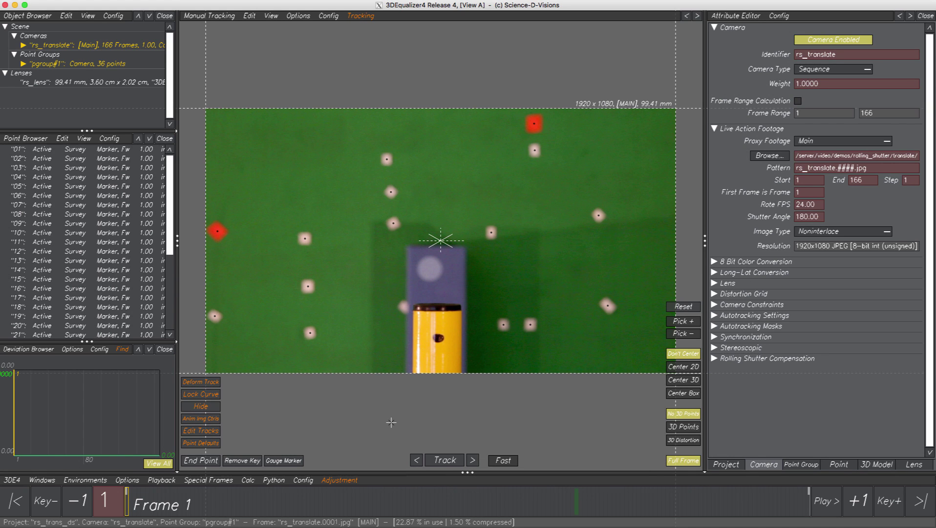
- Play through the rs_translate footage once and stop the playback
{"action": "left_click", "coordinate": [823, 501]}
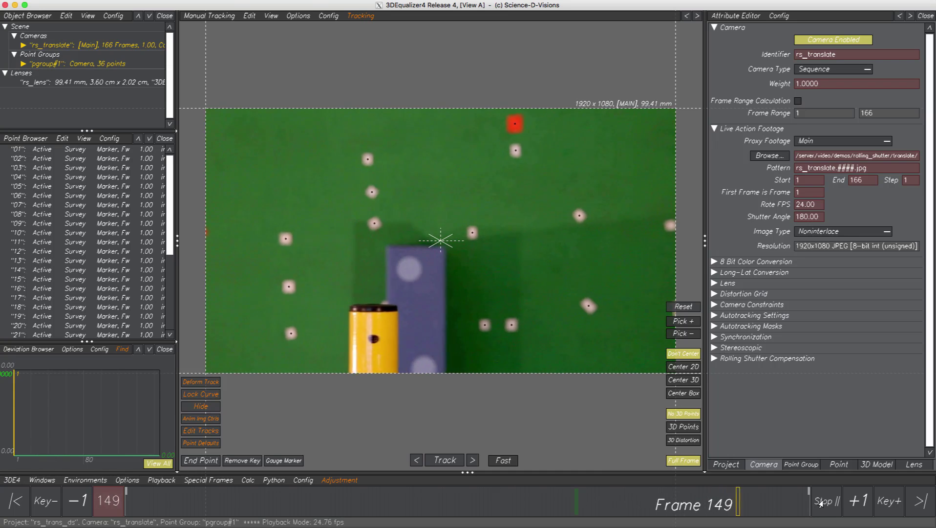
{"action": "left_click", "coordinate": [823, 502]}
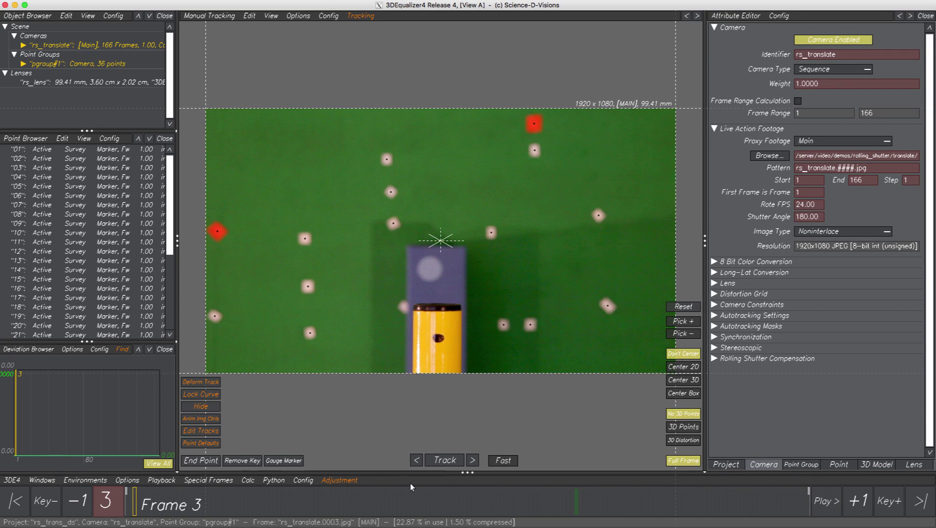
- Select all points to review their tracks through to frame 166, return to frame 1 and deselect them
{"action": "right_click", "coordinate": [114, 300]}
{"action": "left_click", "coordinate": [131, 323]}
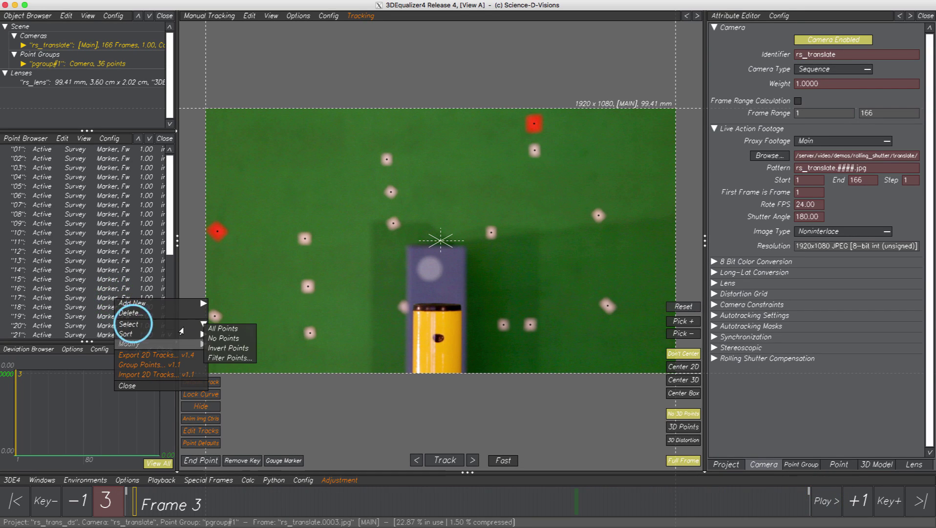
{"action": "left_click", "coordinate": [228, 330]}
{"action": "left_click_drag", "start_coordinate": [136, 509], "coordinate": [809, 494]}
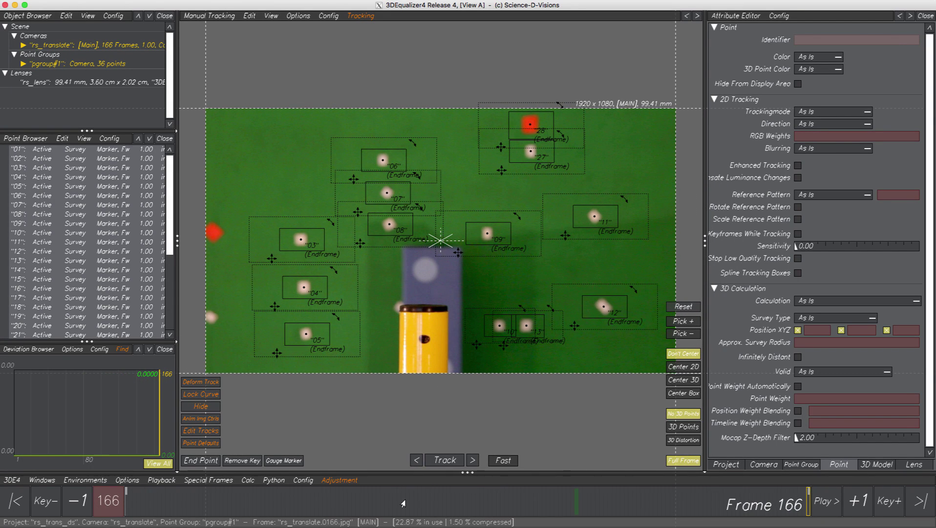
{"action": "left_click", "coordinate": [20, 500]}
{"action": "left_click", "coordinate": [295, 380]}
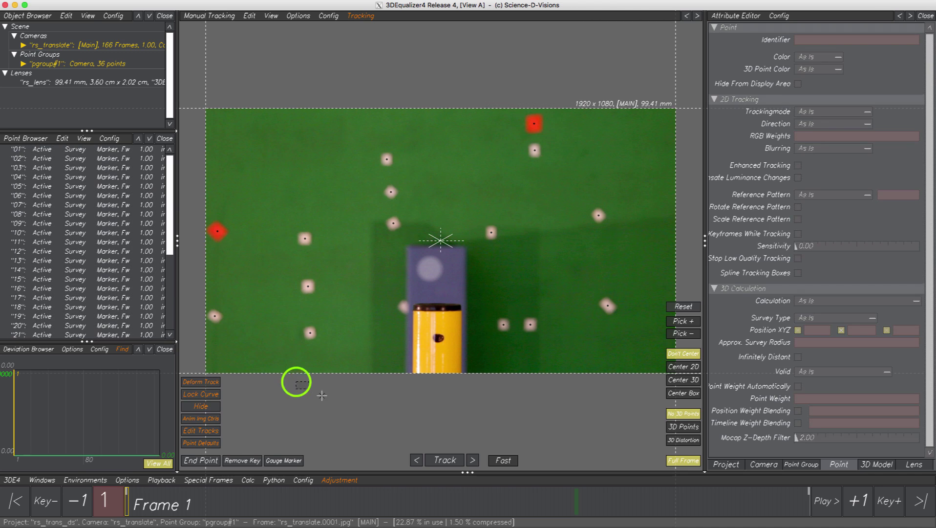
- Display the lens attributes of rs_lens, calculate the whole project and use the calculation result
{"action": "left_click", "coordinate": [909, 464]}
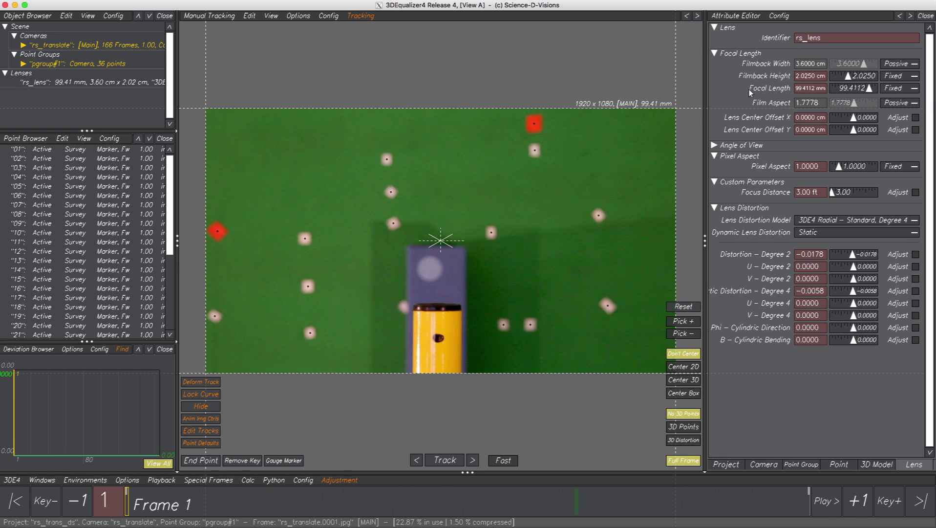
{"action": "key", "text": "alt+c"}
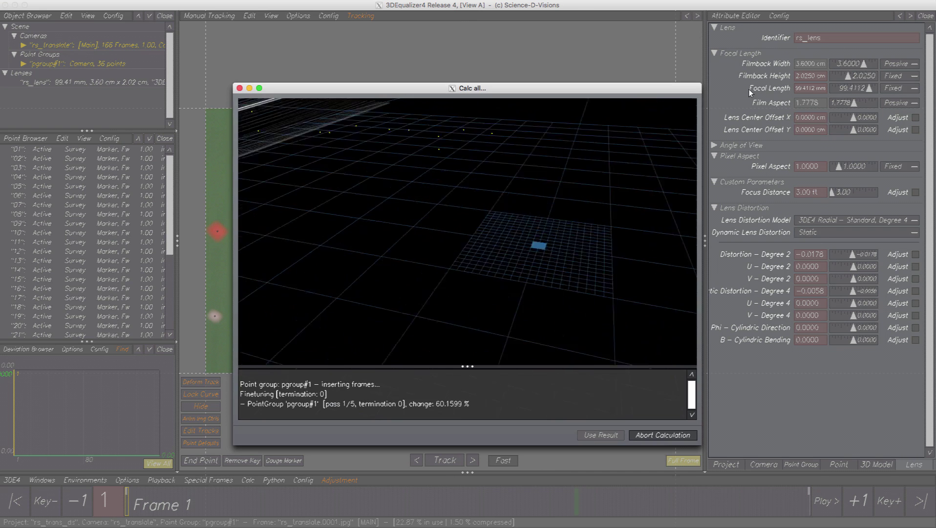
{"action": "left_click", "coordinate": [597, 434]}
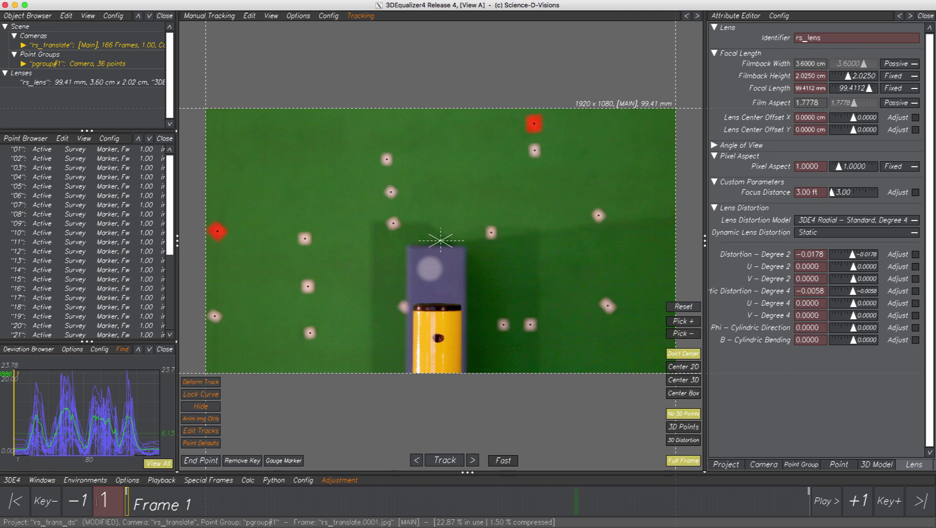
- Scrub the footage to frames 58 and 103 to examine the image skew against the deviation curves, and return to frame 1
{"action": "left_click_drag", "start_coordinate": [127, 512], "coordinate": [361, 511]}
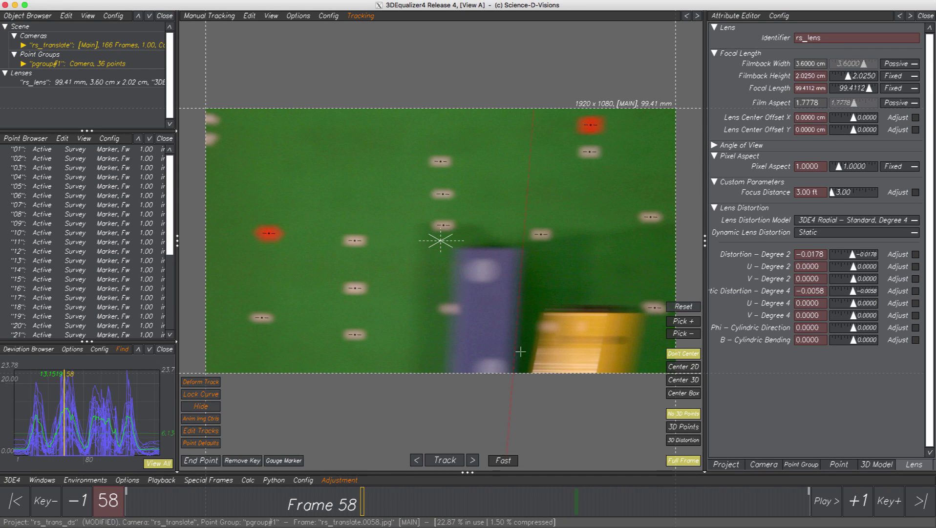
{"action": "left_click_drag", "start_coordinate": [556, 293], "coordinate": [532, 369]}
{"action": "left_click_drag", "start_coordinate": [362, 505], "coordinate": [547, 506]}
{"action": "left_click", "coordinate": [504, 245]}
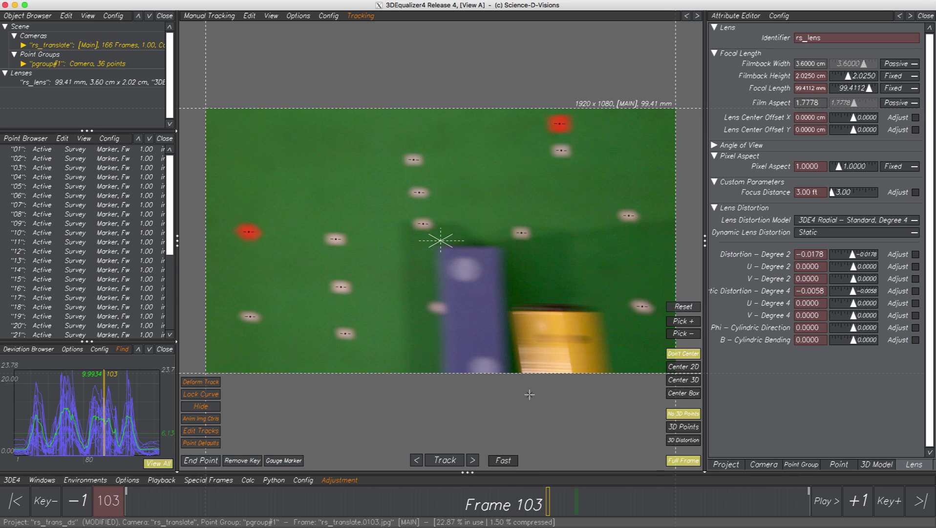
{"action": "left_click", "coordinate": [15, 501]}
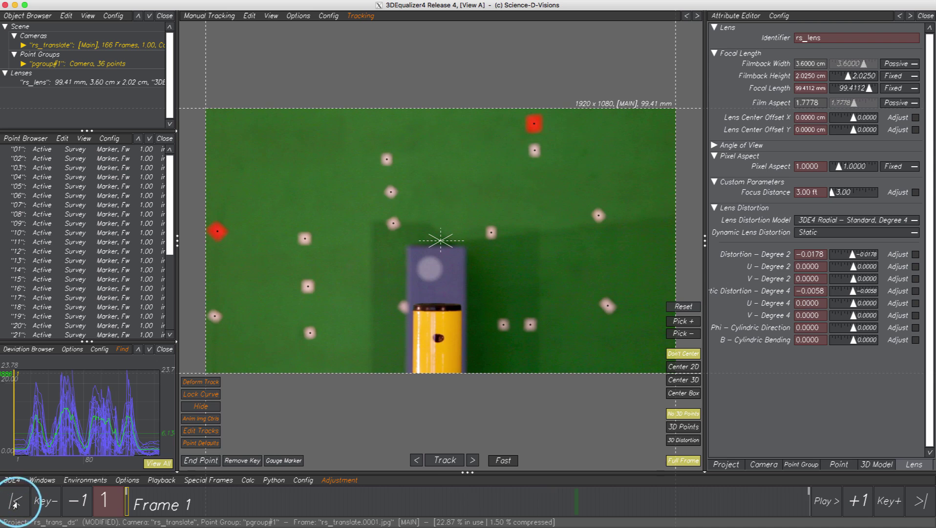
- Enable rolling shutter compensation for the rs_translate camera and mark its framewise time shift for adjustment
{"action": "left_click", "coordinate": [762, 465]}
{"action": "left_click", "coordinate": [715, 359]}
{"action": "left_click", "coordinate": [814, 373]}
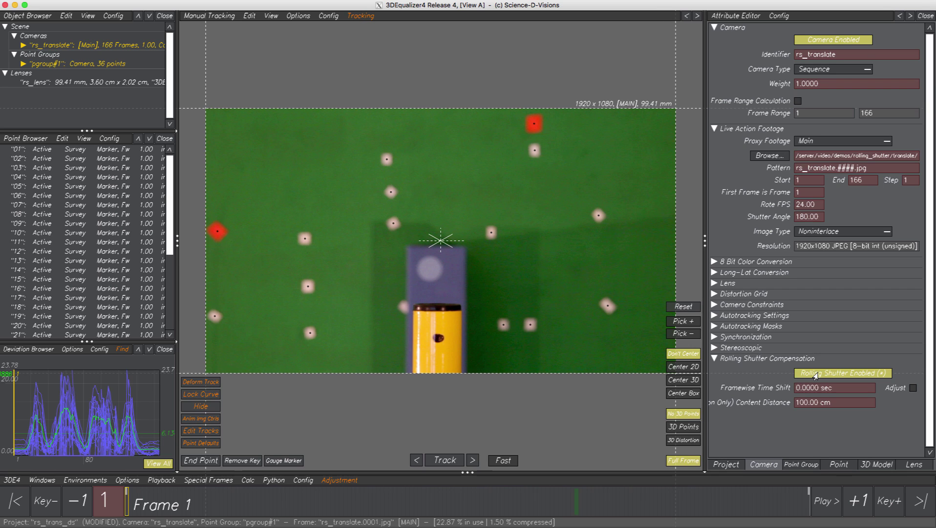
{"action": "left_click", "coordinate": [912, 388]}
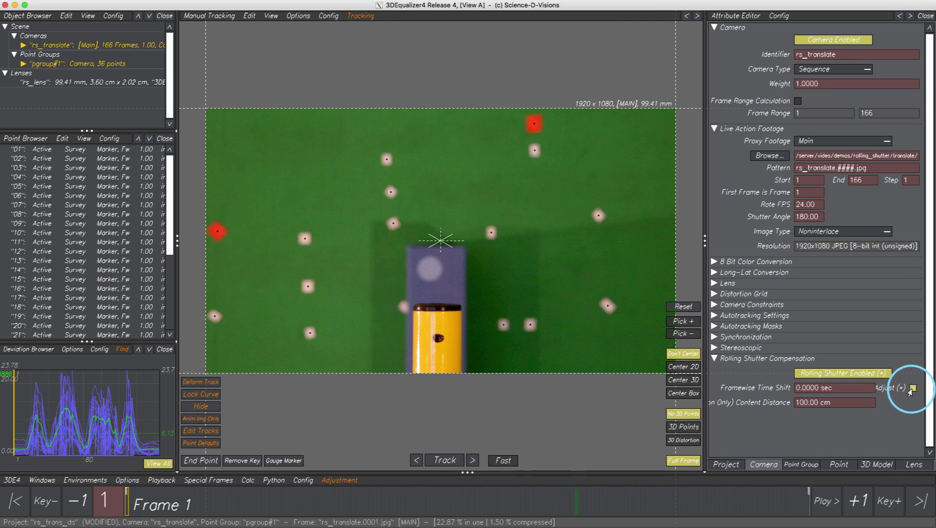
- Add a vertical Parameter Adjustment pane beside the footage view and widen it to show all its settings
{"action": "left_click", "coordinate": [332, 19]}
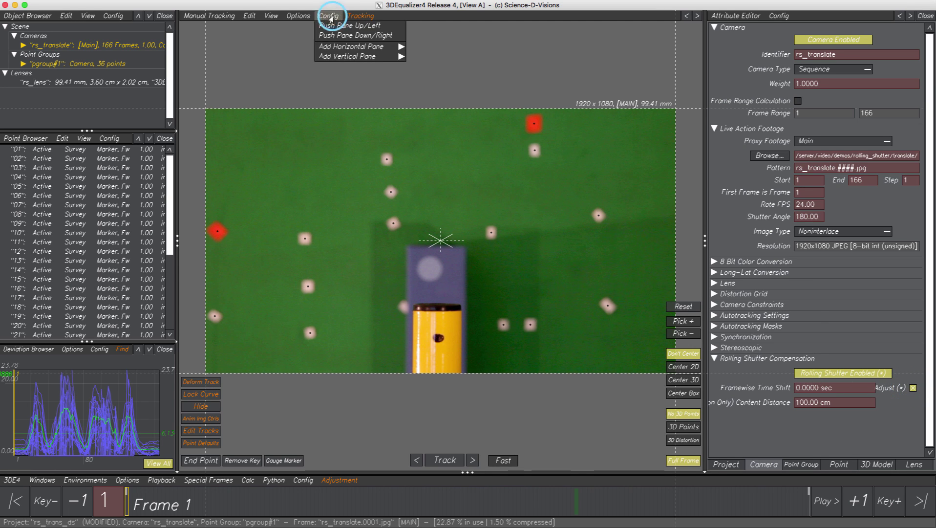
{"action": "left_click", "coordinate": [342, 56]}
{"action": "left_click", "coordinate": [436, 117]}
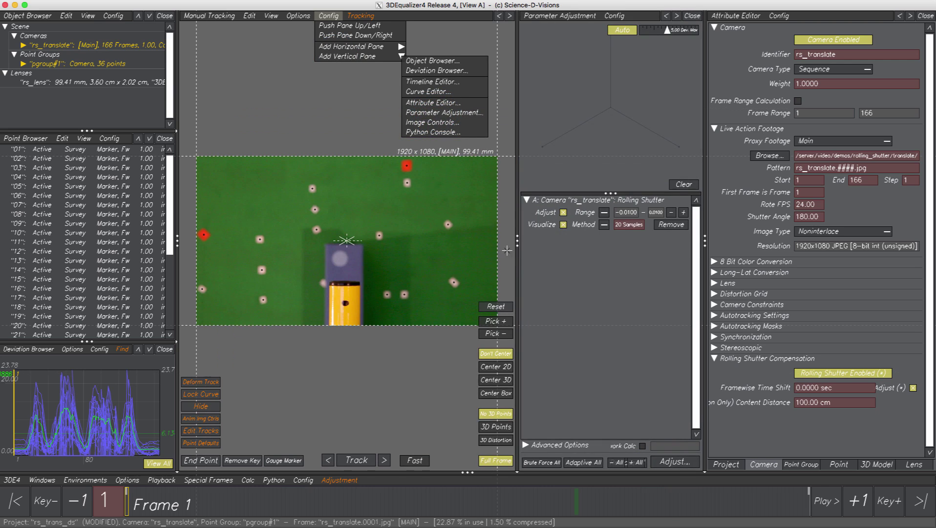
{"action": "left_click_drag", "start_coordinate": [482, 250], "coordinate": [435, 252]}
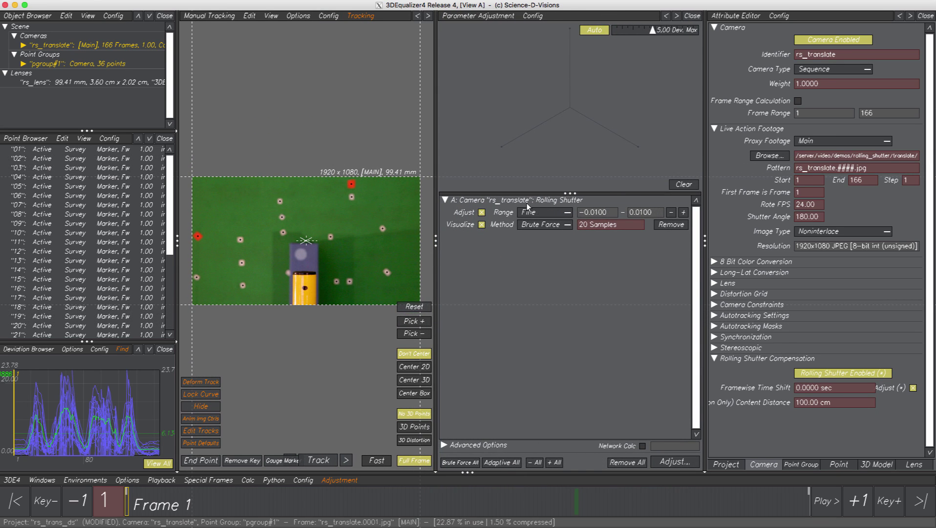
- Run a brute force adjustment of the rolling shutter over the Wide range with 50 samples and transfer the best parameters
{"action": "left_click", "coordinate": [553, 211]}
{"action": "left_click", "coordinate": [549, 208]}
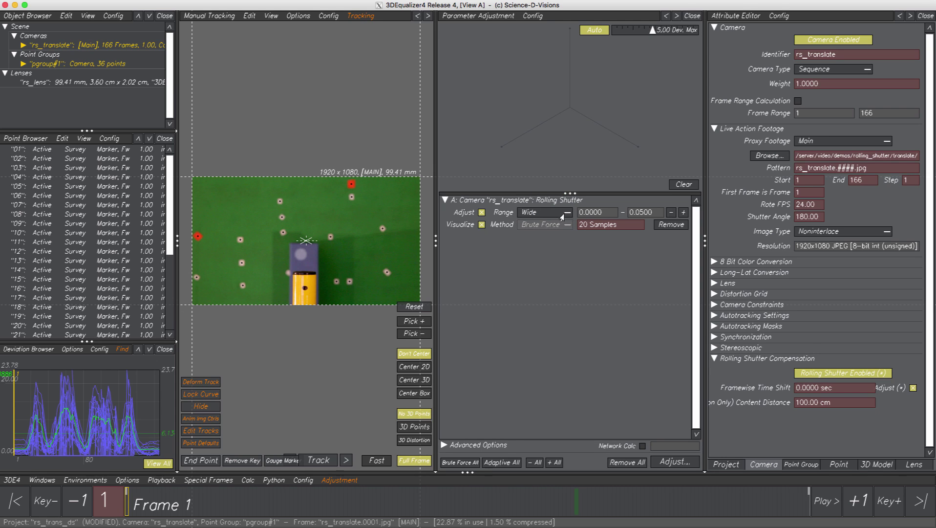
{"action": "double_click", "coordinate": [588, 225]}
{"action": "type", "text": "50"}
{"action": "key", "text": "Return"}
{"action": "left_click_drag", "start_coordinate": [580, 168], "coordinate": [600, 161]}
{"action": "left_click", "coordinate": [674, 461]}
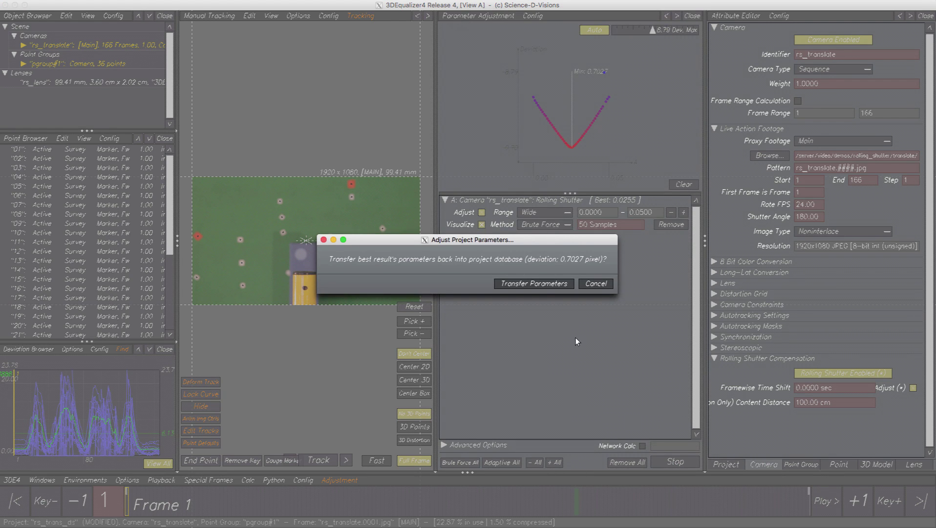
{"action": "left_click", "coordinate": [541, 287]}
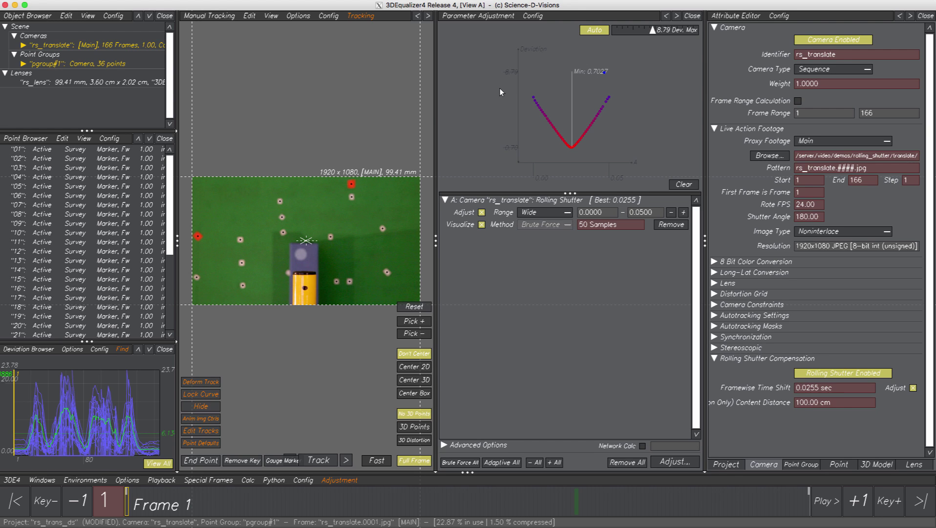
- Refine the rolling shutter value with the Fine range and Adaptive method, and transfer the best parameters into the project
{"action": "left_click", "coordinate": [542, 212]}
{"action": "left_click", "coordinate": [542, 225]}
{"action": "left_click", "coordinate": [543, 224]}
{"action": "left_click", "coordinate": [544, 238]}
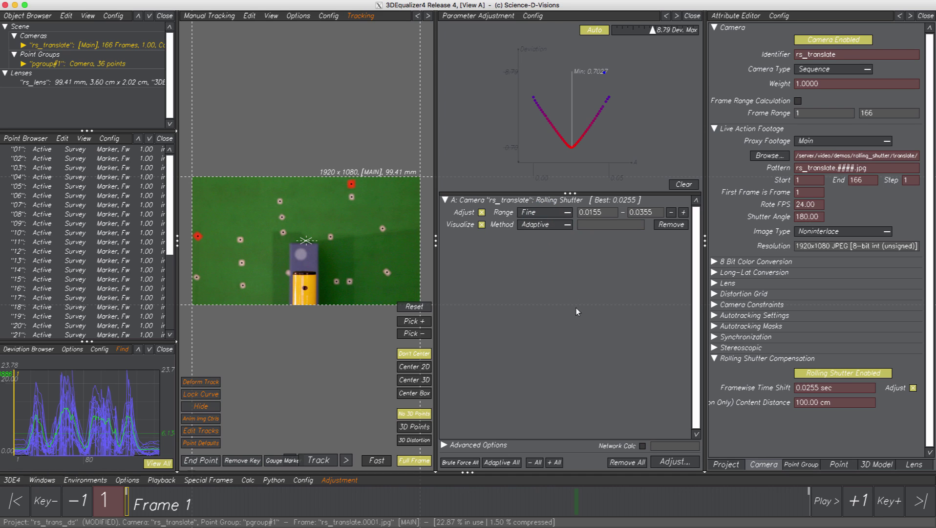
{"action": "left_click", "coordinate": [678, 463]}
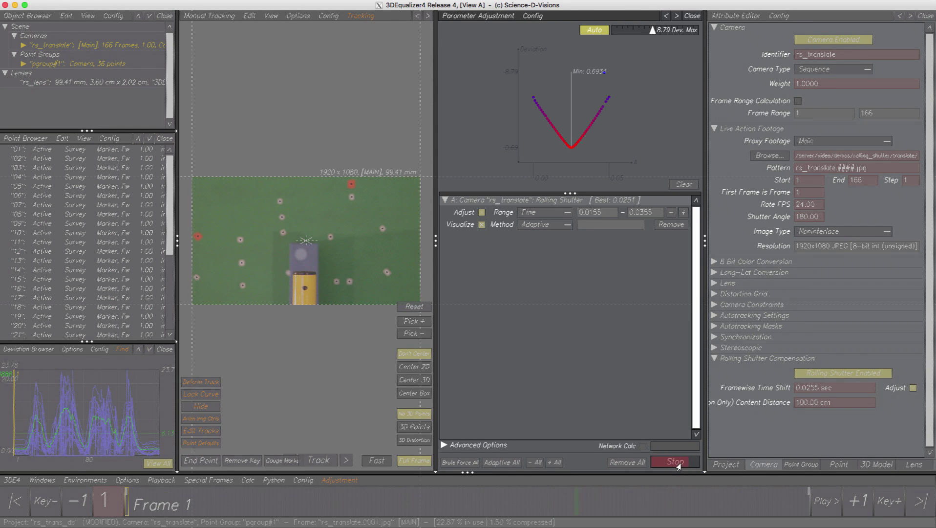
{"action": "left_click", "coordinate": [679, 464]}
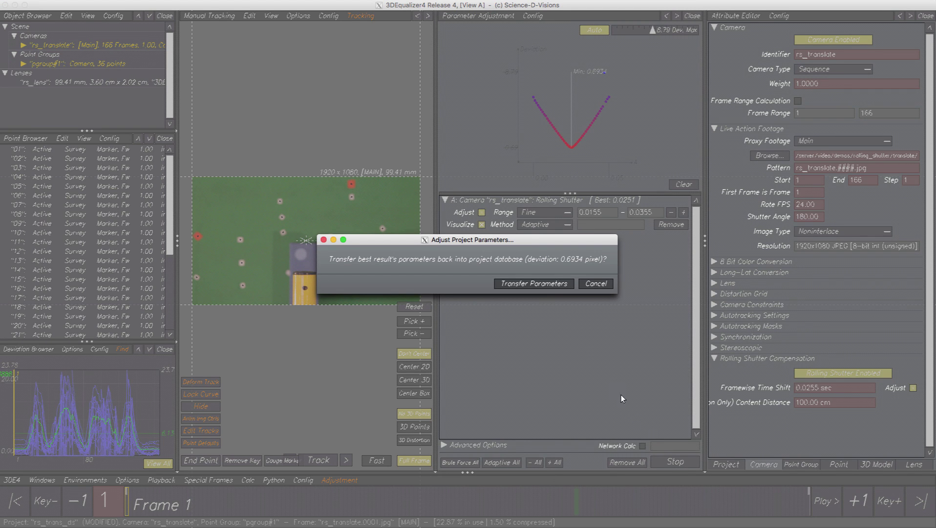
{"action": "left_click", "coordinate": [539, 285]}
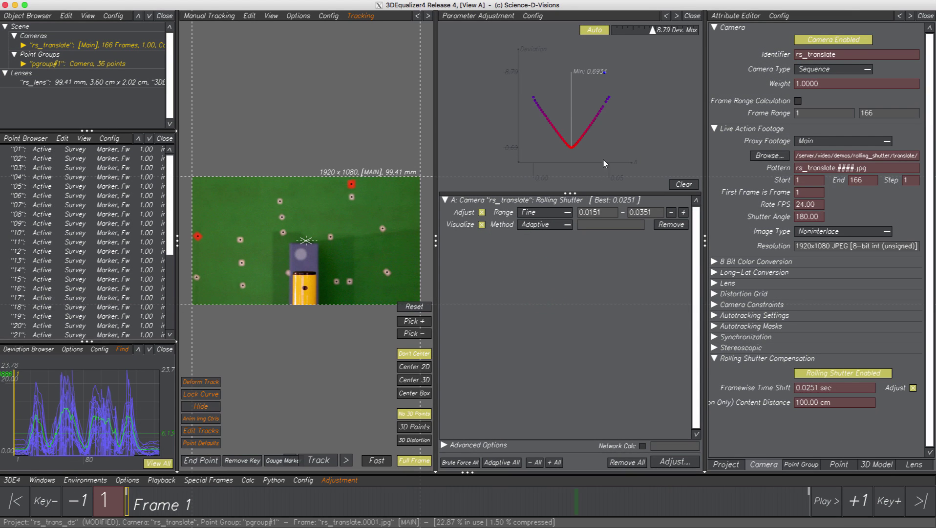
- Close the Parameter Adjustment pane, recalculate the whole project and use the new result
{"action": "left_click", "coordinate": [696, 17]}
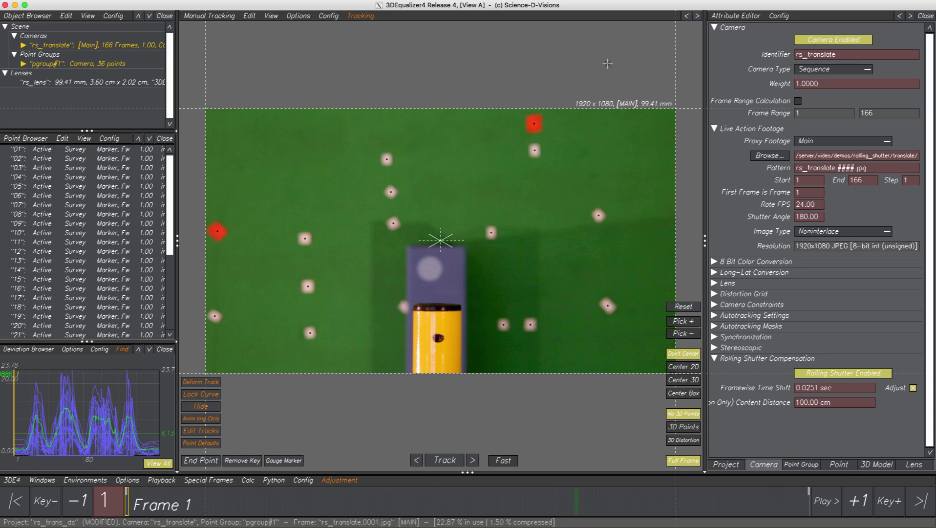
{"action": "key", "text": "alt+c"}
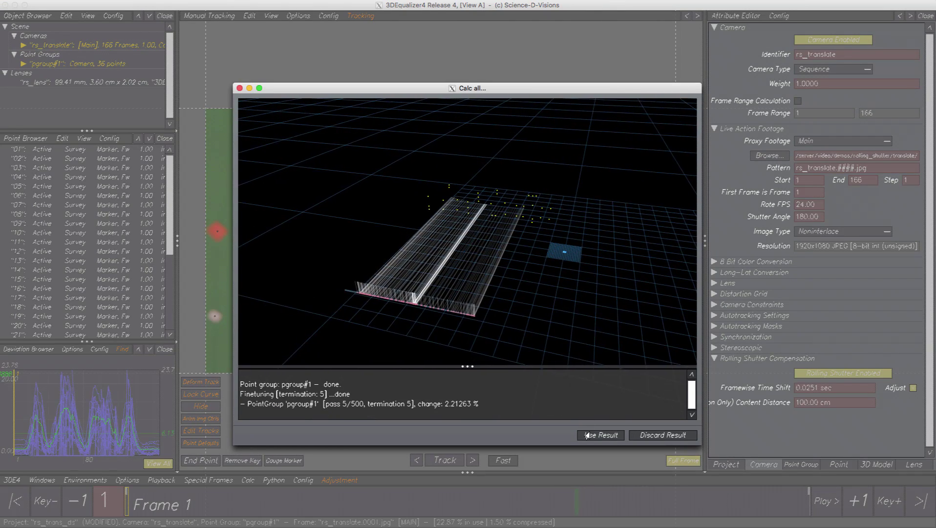
{"action": "left_click", "coordinate": [589, 434]}
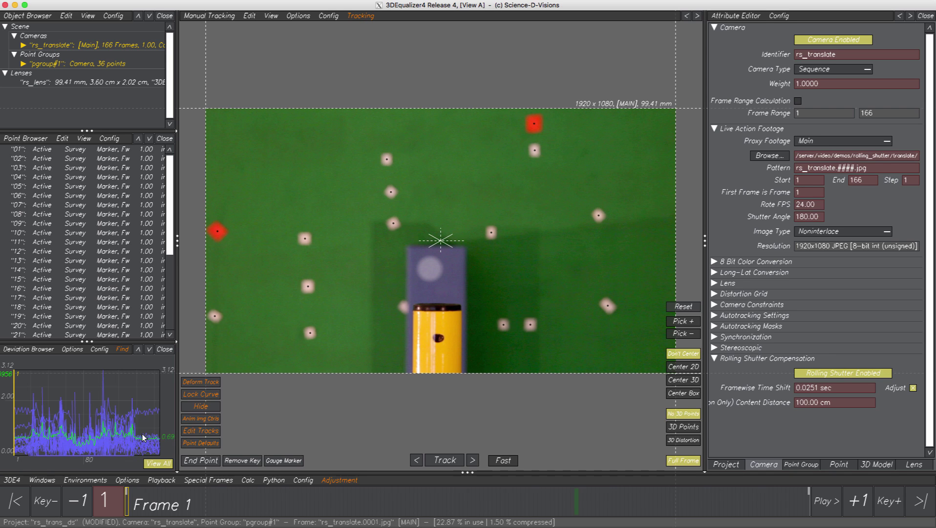
- Switch the view to the Lineup controls, select point 09 in close-up and centre the view on it in 3D
{"action": "left_click", "coordinate": [213, 16]}
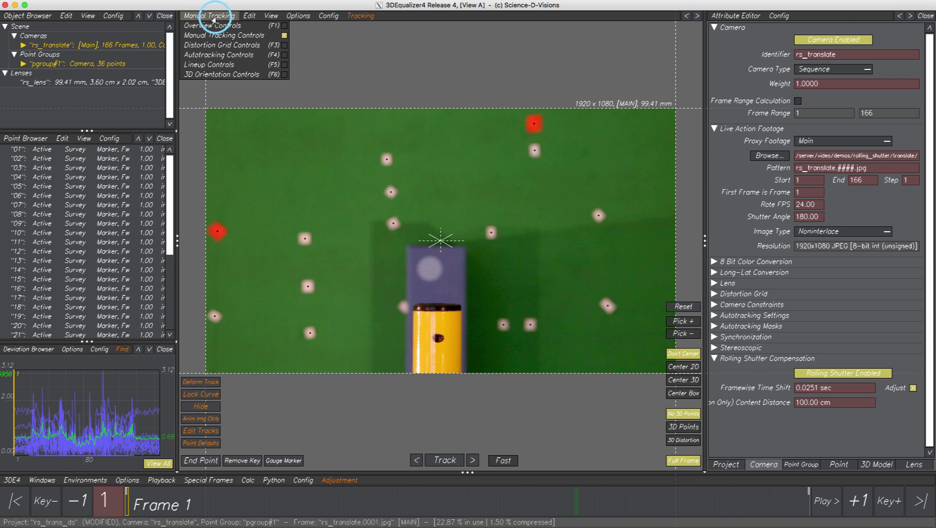
{"action": "left_click", "coordinate": [212, 65]}
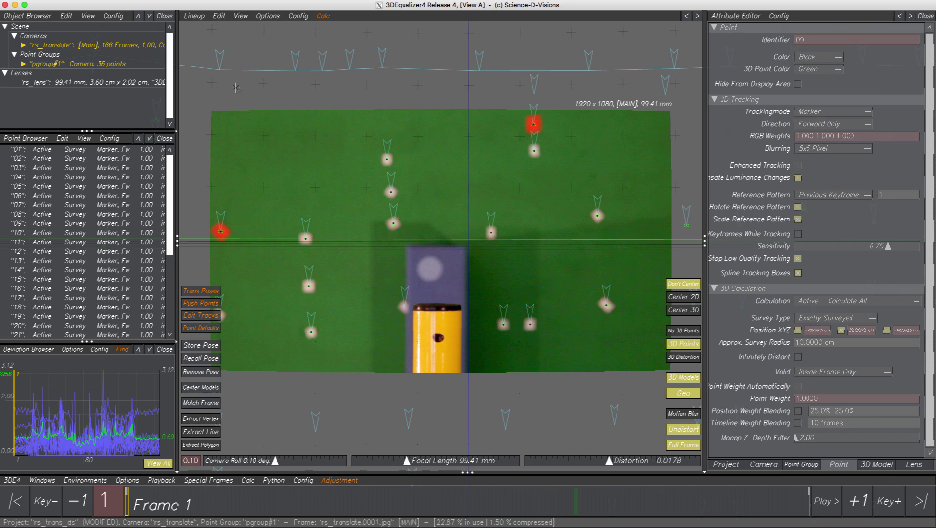
{"action": "middle_click_drag", "start_coordinate": [497, 231], "coordinate": [475, 314]}
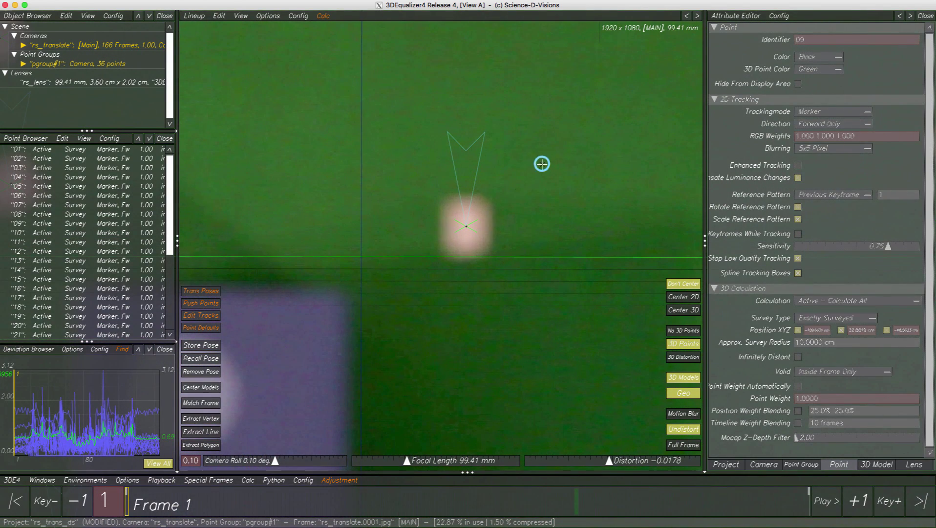
{"action": "left_click", "coordinate": [467, 226]}
{"action": "left_click", "coordinate": [680, 311]}
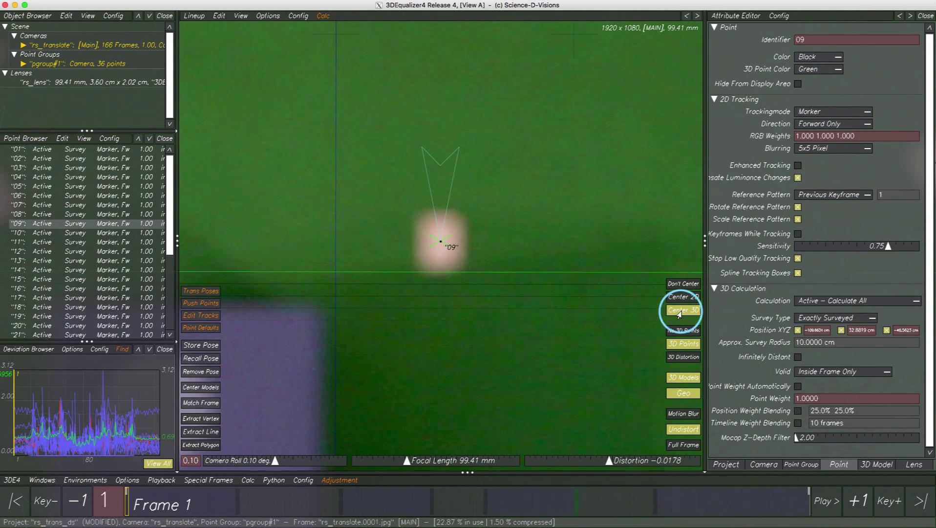
- Go to frame 23, enable Remove Rolling Shutter for the footage, and scrub on to frame 58 to inspect point 09
{"action": "mouse_move", "coordinate": [123, 501]}
{"action": "left_mouse_down"}
{"action": "mouse_move", "coordinate": [404, 491]}
{"action": "mouse_move", "coordinate": [214, 499]}
{"action": "left_mouse_up"}
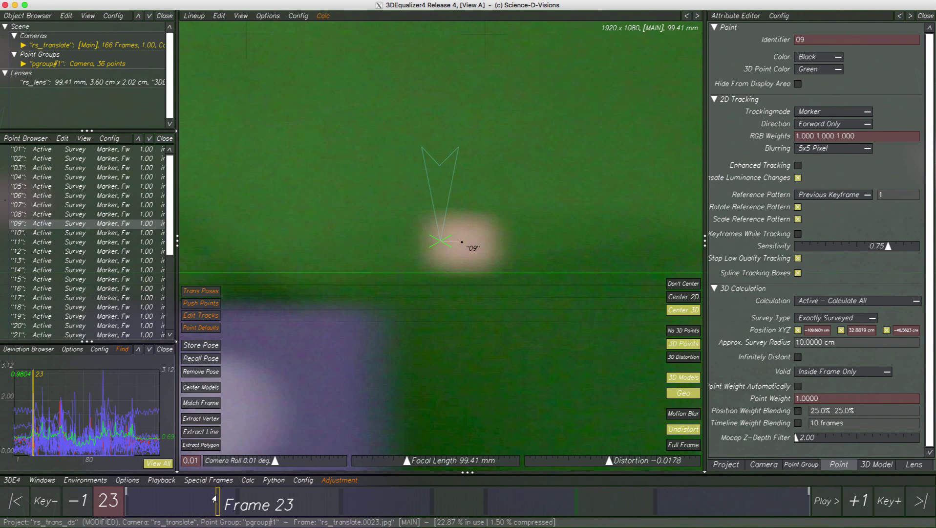
{"action": "left_click", "coordinate": [241, 16]}
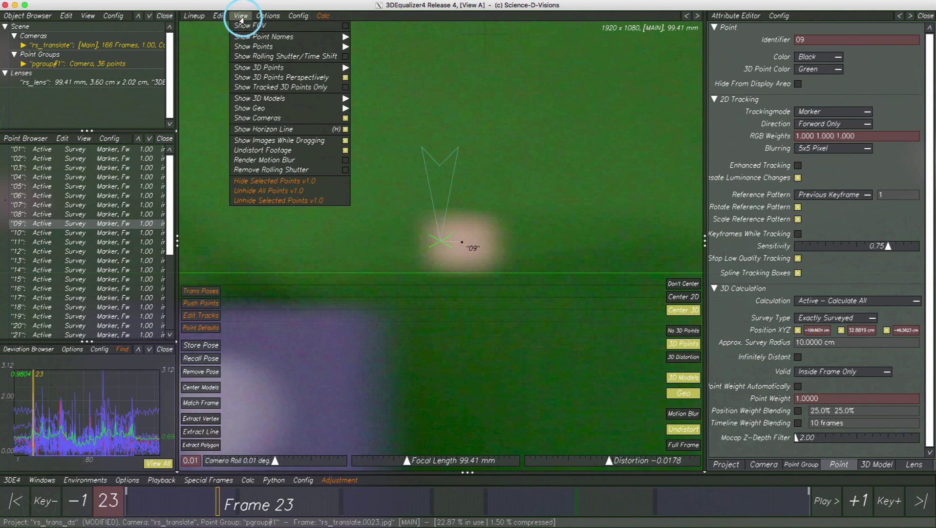
{"action": "left_click", "coordinate": [292, 171]}
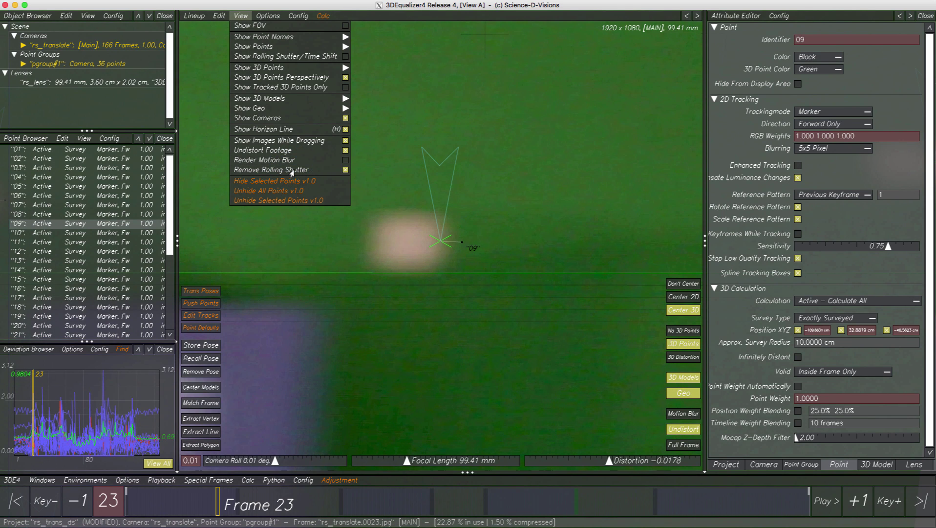
{"action": "left_click", "coordinate": [201, 511]}
{"action": "mouse_move", "coordinate": [202, 511]}
{"action": "left_mouse_down"}
{"action": "mouse_move", "coordinate": [133, 509]}
{"action": "mouse_move", "coordinate": [419, 505]}
{"action": "mouse_move", "coordinate": [360, 509]}
{"action": "left_mouse_up"}
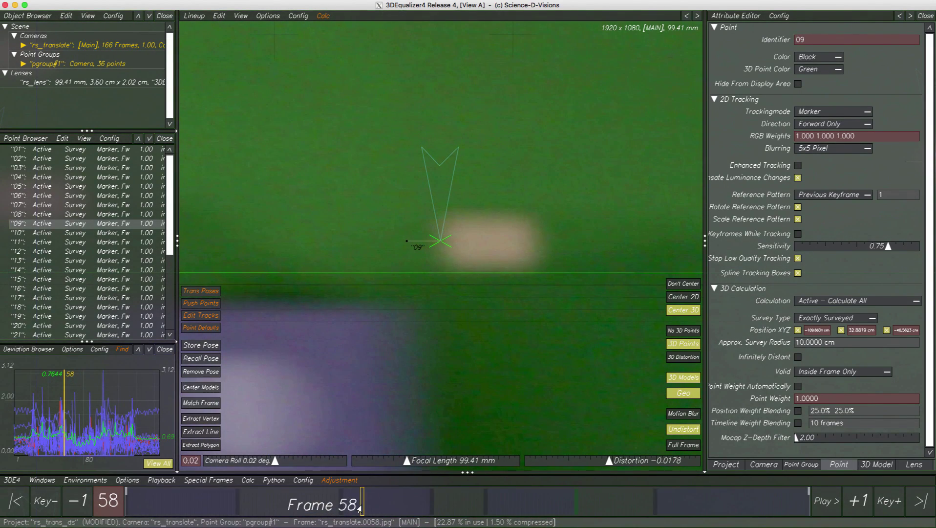
- Show the full frame with point 09 deselected, and toggle Remove Rolling Shutter off and on to compare the footage at frame 58
{"action": "key", "text": "f"}
{"action": "left_click", "coordinate": [359, 382]}
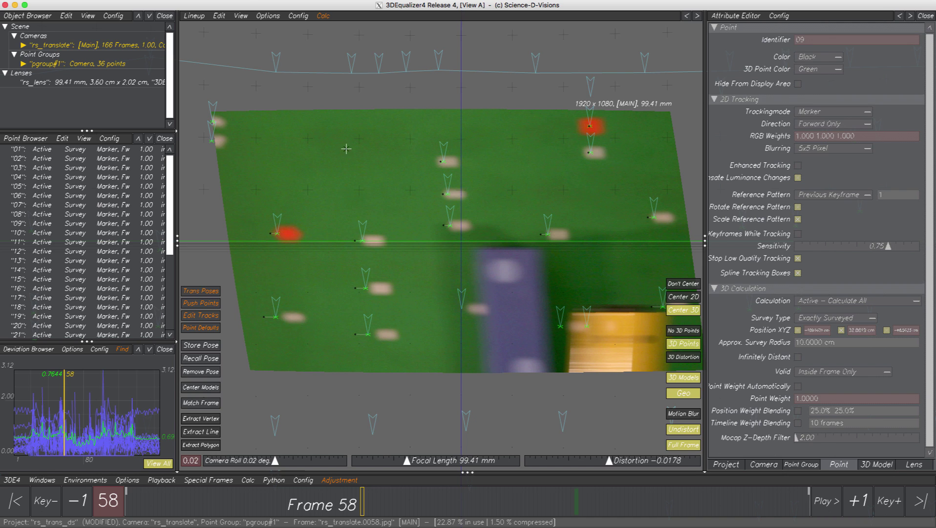
{"action": "left_click", "coordinate": [241, 23]}
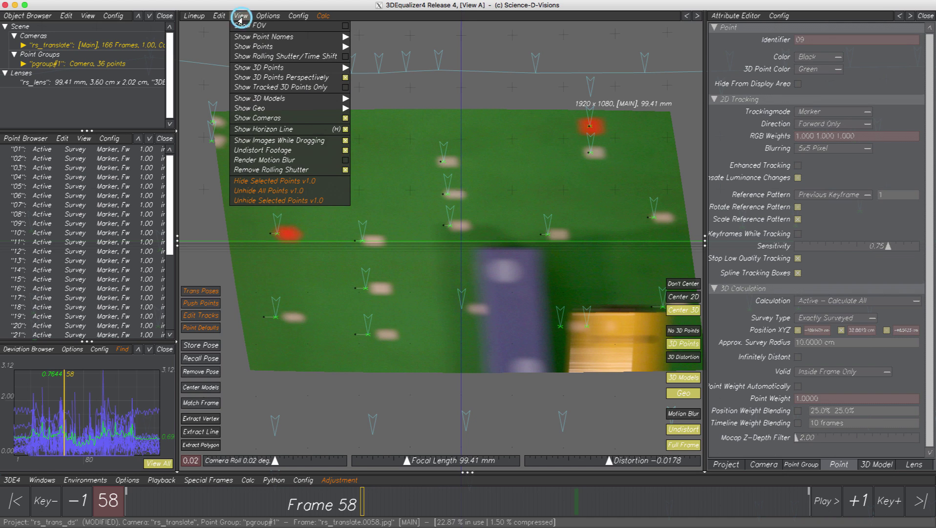
{"action": "left_click", "coordinate": [262, 170]}
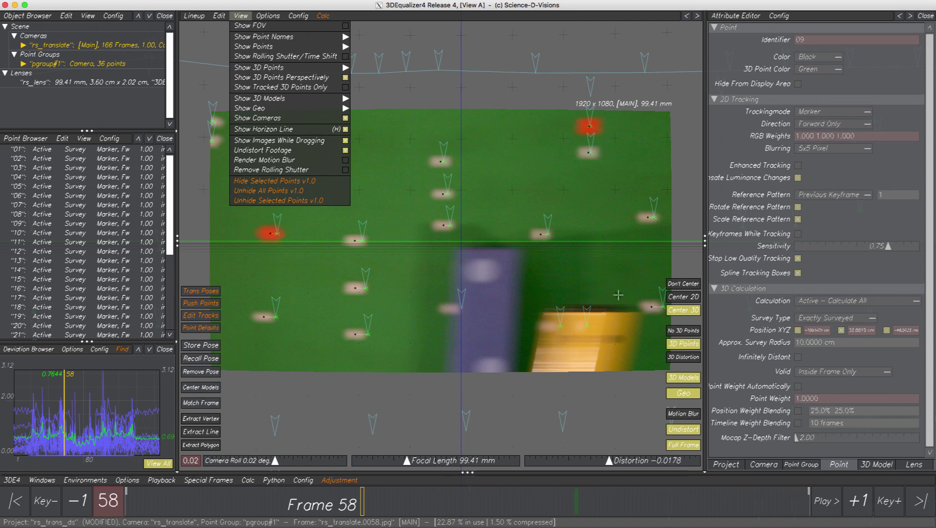
{"action": "left_click", "coordinate": [361, 512]}
{"action": "mouse_move", "coordinate": [361, 512]}
{"action": "left_mouse_down"}
{"action": "mouse_move", "coordinate": [382, 513]}
{"action": "mouse_move", "coordinate": [353, 514]}
{"action": "mouse_move", "coordinate": [380, 514]}
{"action": "mouse_move", "coordinate": [361, 514]}
{"action": "left_mouse_up"}
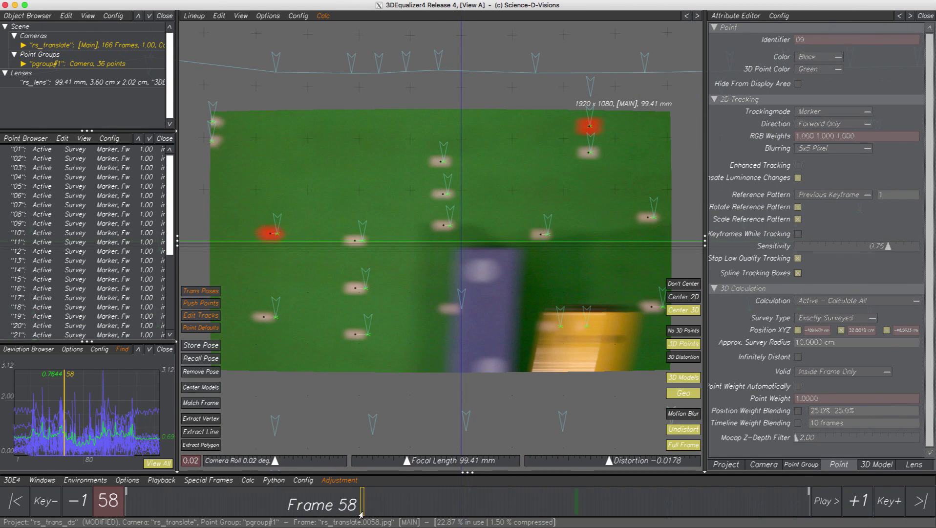
{"action": "left_click", "coordinate": [239, 15]}
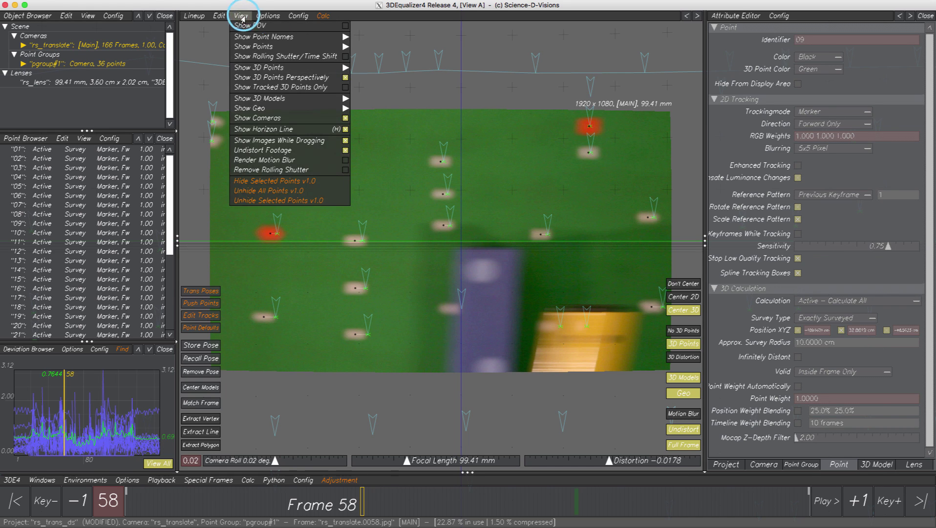
{"action": "left_click", "coordinate": [257, 170]}
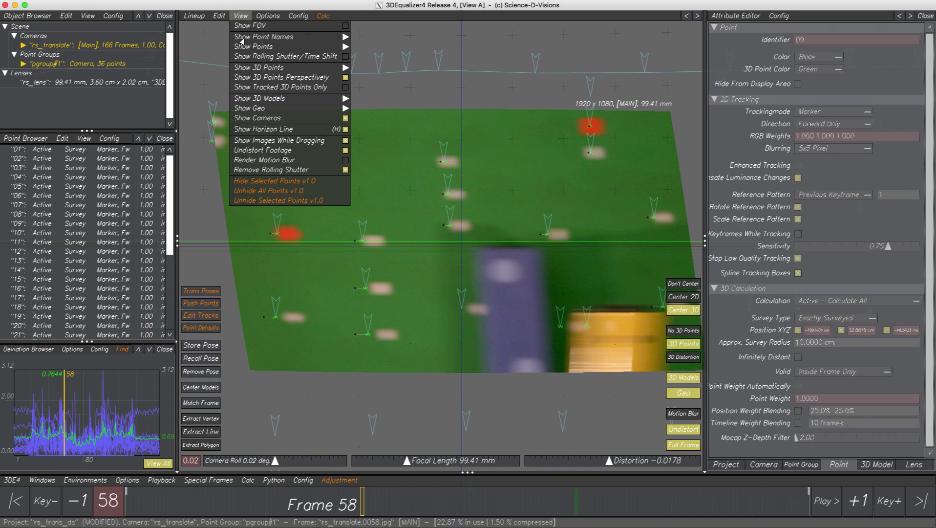
- Set the rolling shutter content distance of camera rs_translate to 243 cm
{"action": "left_click", "coordinate": [241, 19]}
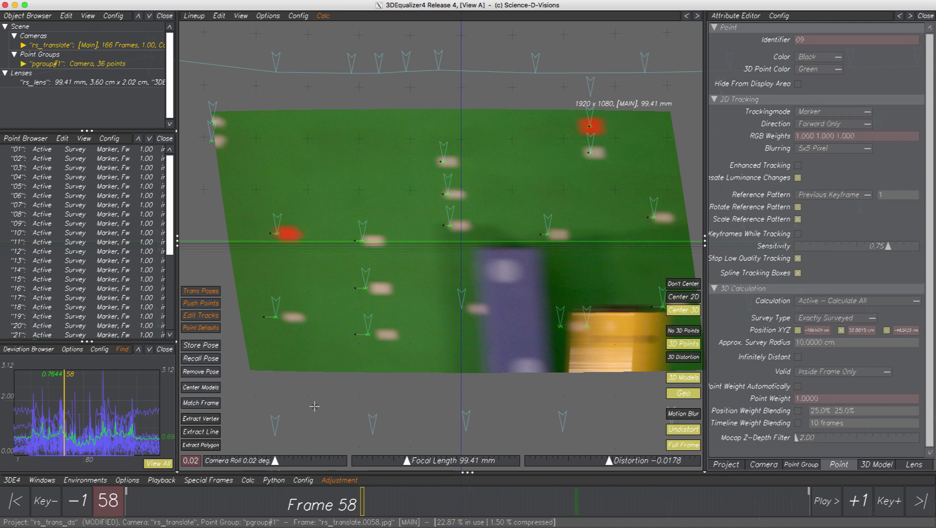
{"action": "left_click", "coordinate": [764, 465]}
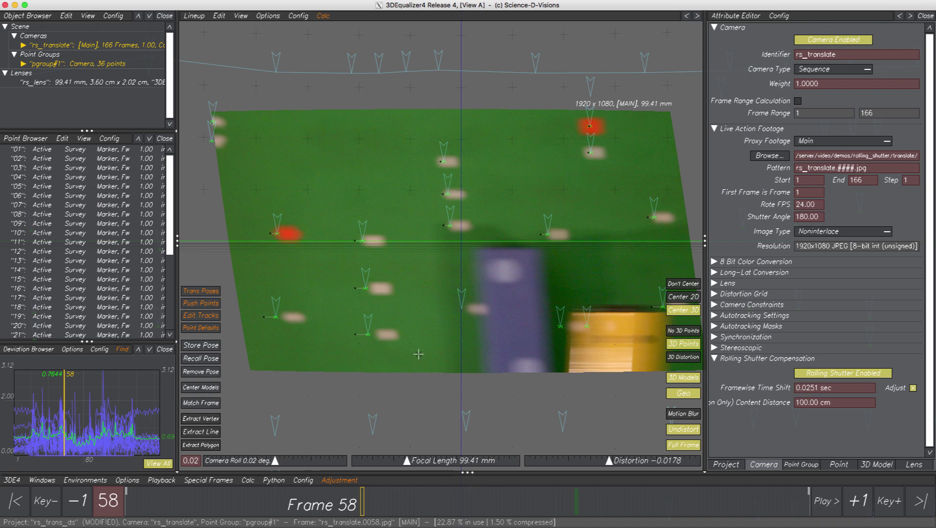
{"action": "left_click", "coordinate": [829, 402]}
{"action": "type", "text": "243"}
{"action": "key", "text": "Return"}
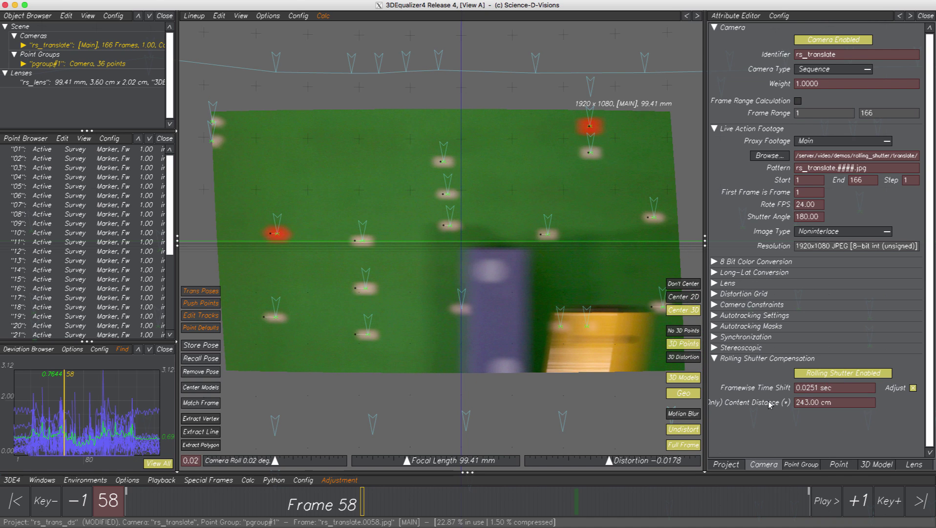
- Inspect point 07 in close-up at frame 58, then deselect it and show the full frame
{"action": "scroll", "coordinate": [498, 228], "scroll_direction": "up", "scroll_amount": 10}
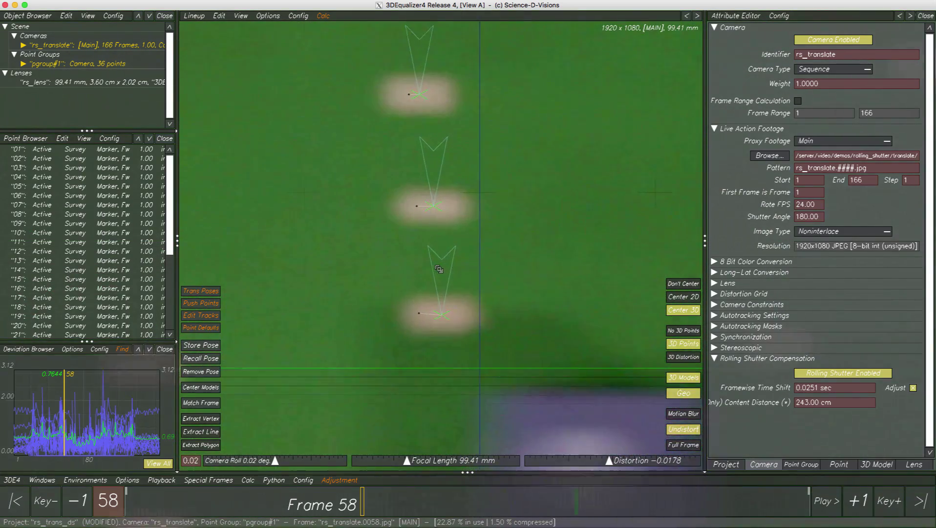
{"action": "left_click", "coordinate": [455, 177]}
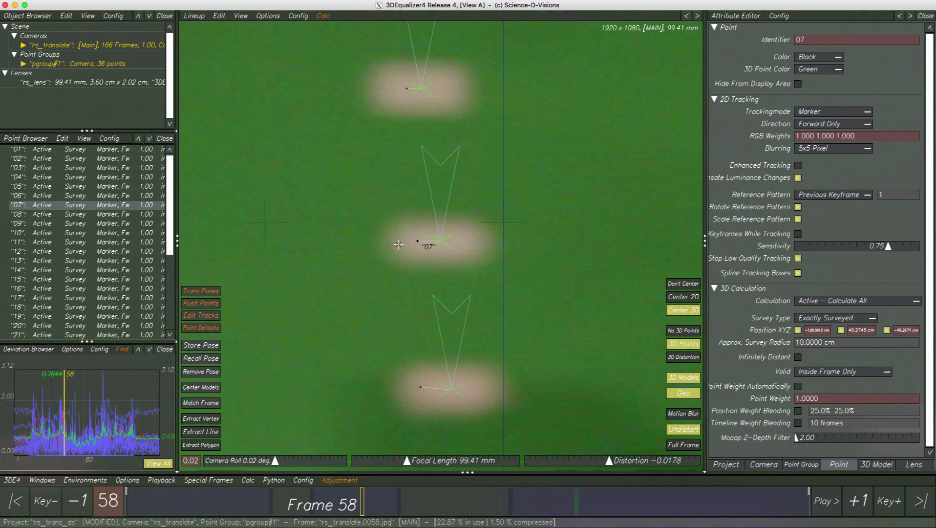
{"action": "mouse_move", "coordinate": [362, 503]}
{"action": "left_mouse_down"}
{"action": "mouse_move", "coordinate": [150, 508]}
{"action": "mouse_move", "coordinate": [360, 502]}
{"action": "left_mouse_up"}
{"action": "key", "text": "f"}
{"action": "left_click", "coordinate": [389, 389]}
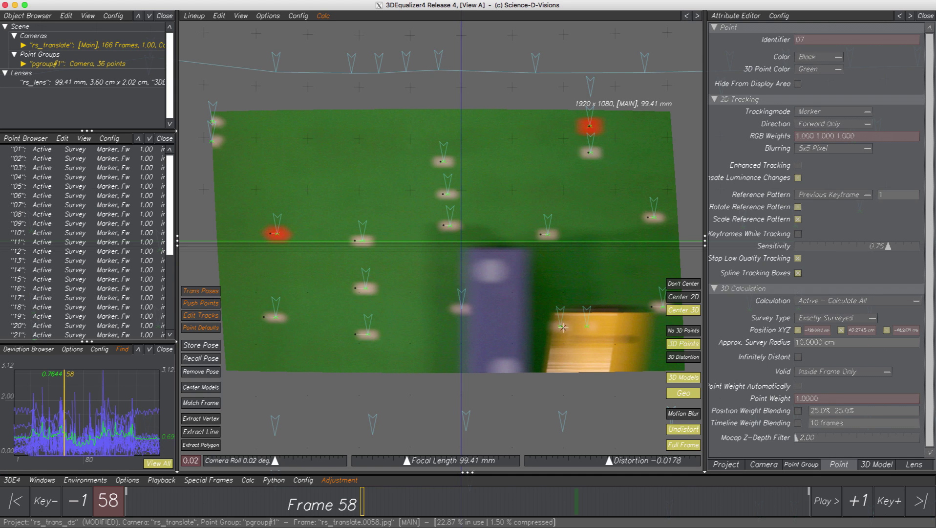
- Try content distances of 180 cm and 200 cm for the rs_translate camera, and check the footage at frame 103
{"action": "left_click", "coordinate": [765, 465]}
{"action": "left_click", "coordinate": [831, 402]}
{"action": "type", "text": "180"}
{"action": "key", "text": "Return"}
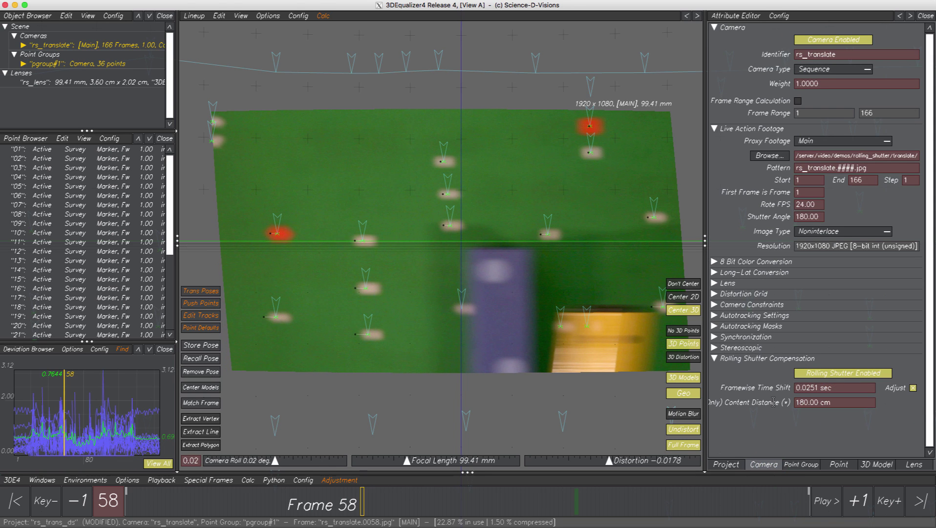
{"action": "left_click", "coordinate": [837, 402]}
{"action": "type", "text": "200"}
{"action": "key", "text": "Return"}
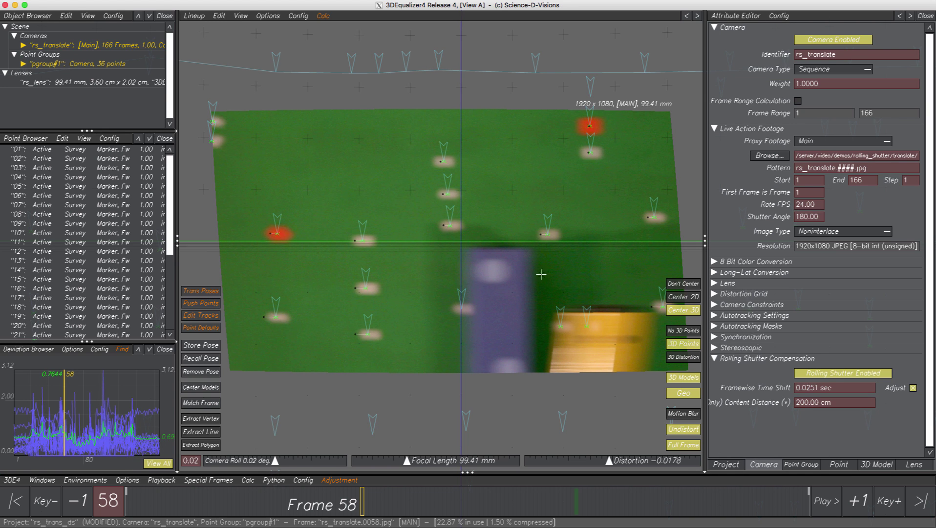
{"action": "left_click_drag", "start_coordinate": [364, 509], "coordinate": [546, 508]}
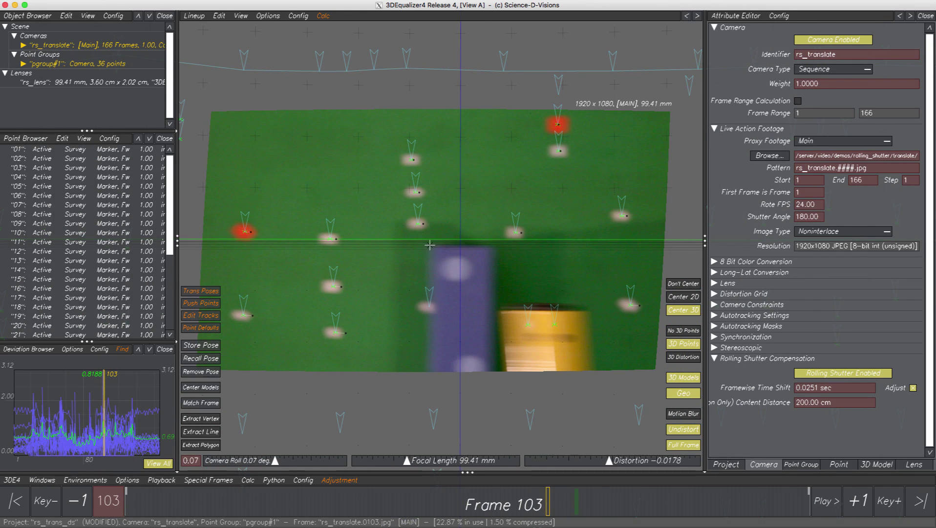
- Set the content distance to 100 cm and then 80 cm, and compare frames 103 and 58 before returning to frame 1
{"action": "left_click", "coordinate": [840, 401]}
{"action": "type", "text": "100"}
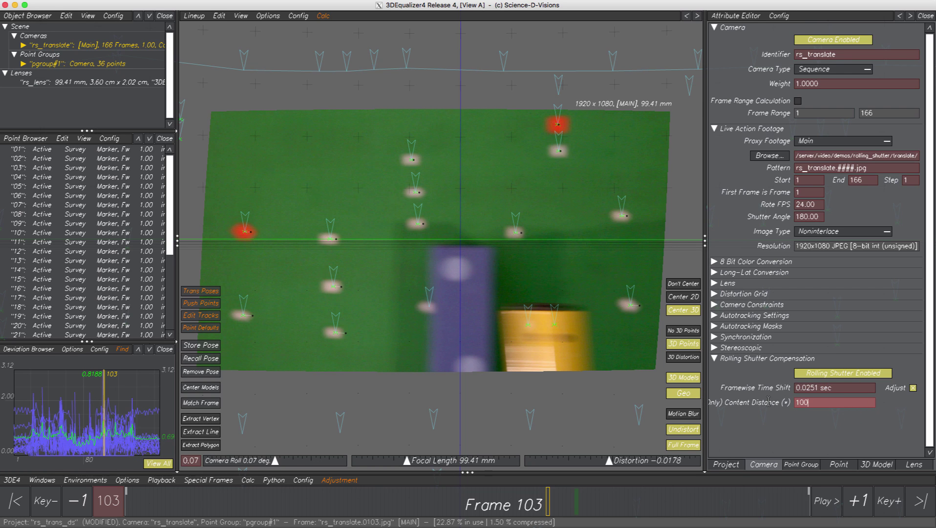
{"action": "key", "text": "Return"}
{"action": "left_click_drag", "start_coordinate": [863, 401], "coordinate": [793, 399]}
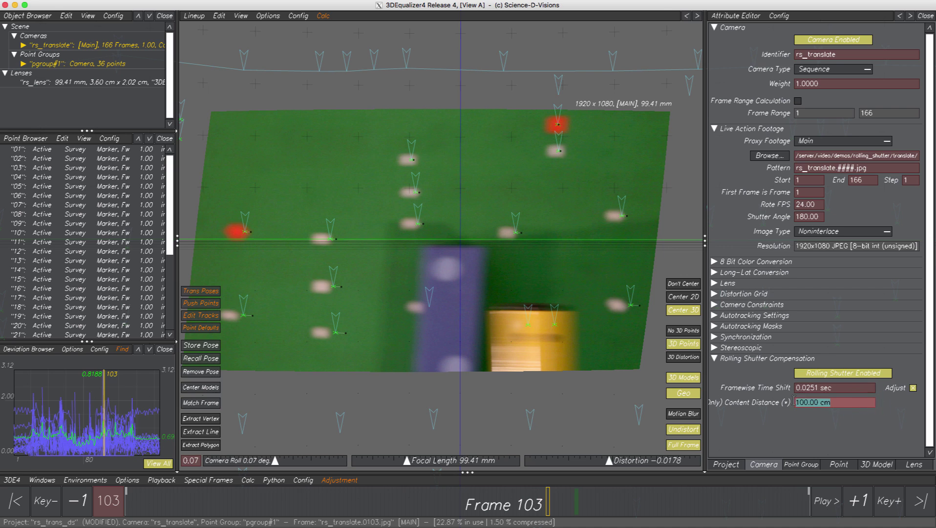
{"action": "type", "text": "80"}
{"action": "key", "text": "Return"}
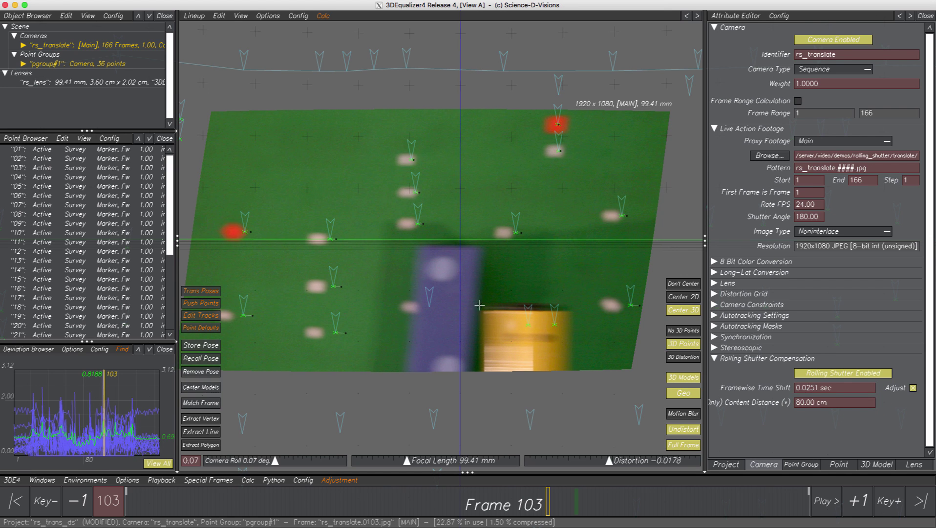
{"action": "left_click_drag", "start_coordinate": [547, 504], "coordinate": [362, 505]}
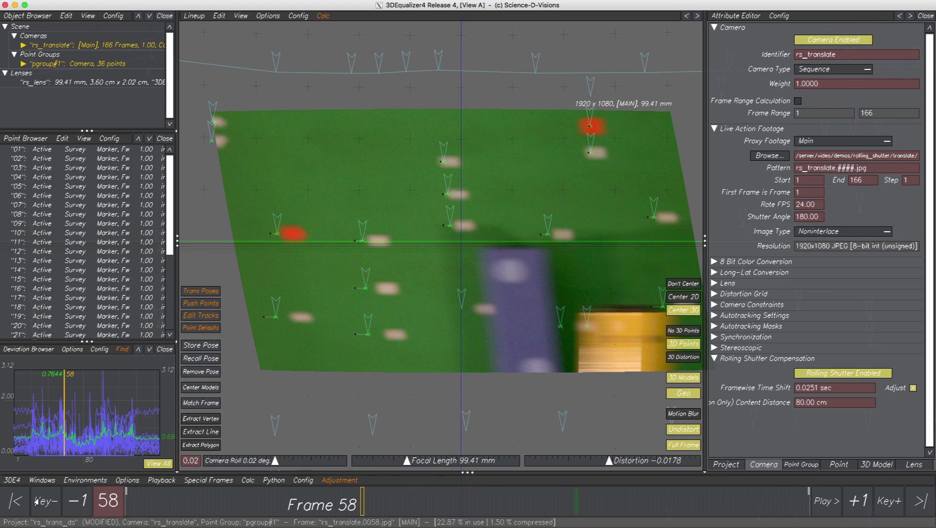
{"action": "left_click", "coordinate": [14, 502]}
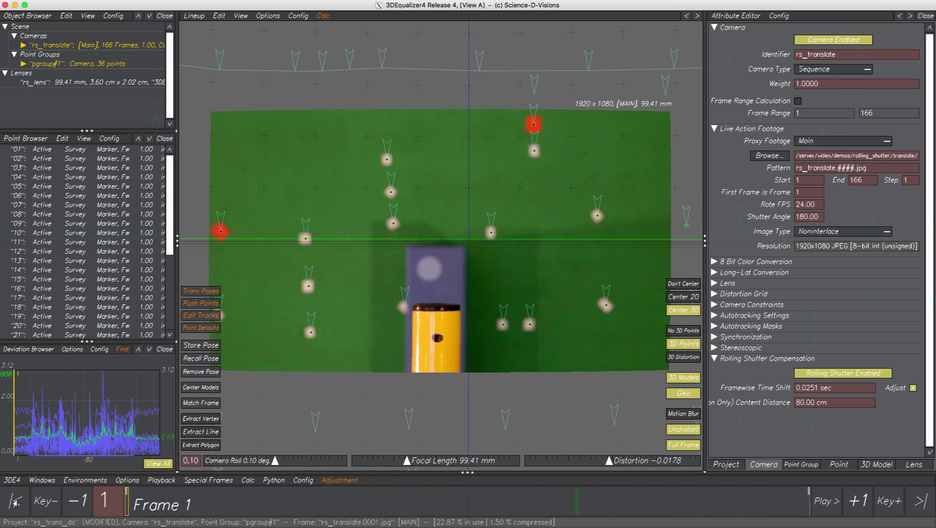
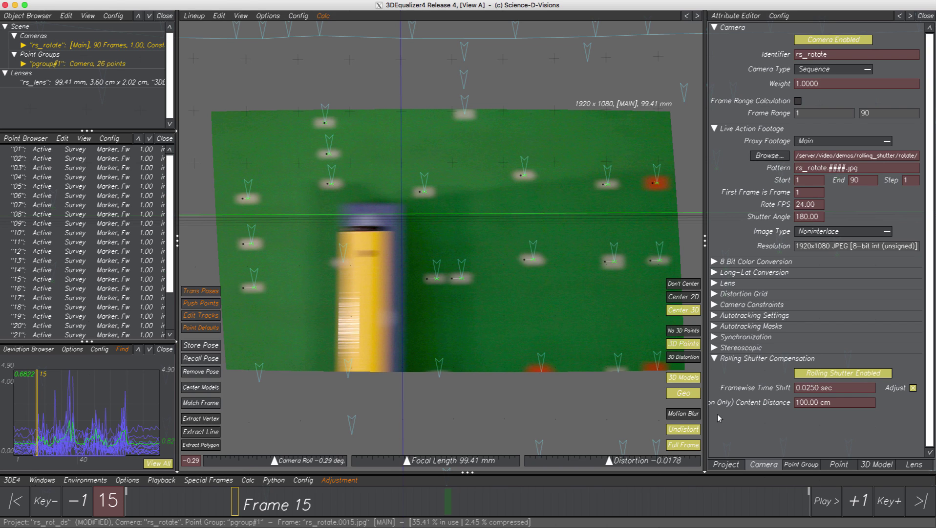
- Try a content distance of 50 cm for the rs_rotate camera at frame 15, then set it to 200 cm
{"action": "left_click", "coordinate": [847, 404]}
{"action": "type", "text": "50"}
{"action": "key", "text": "Return"}
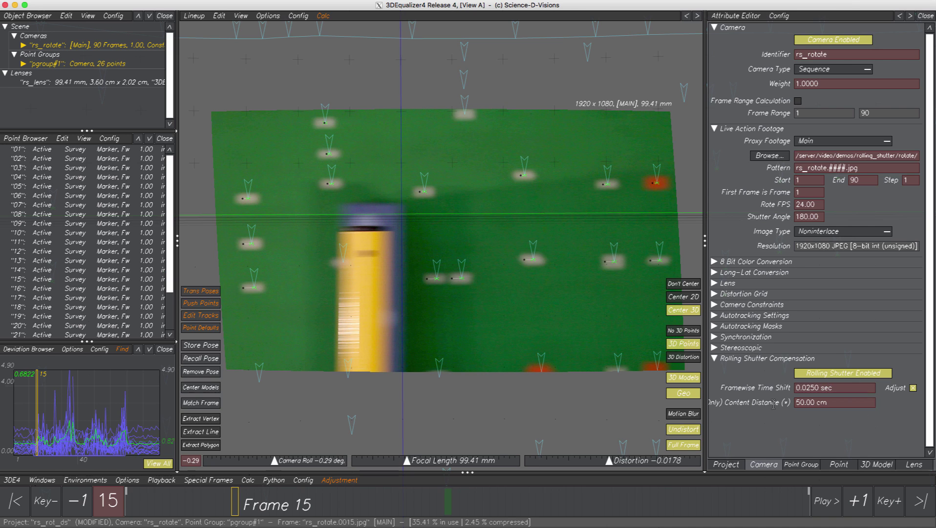
{"action": "left_click", "coordinate": [842, 402]}
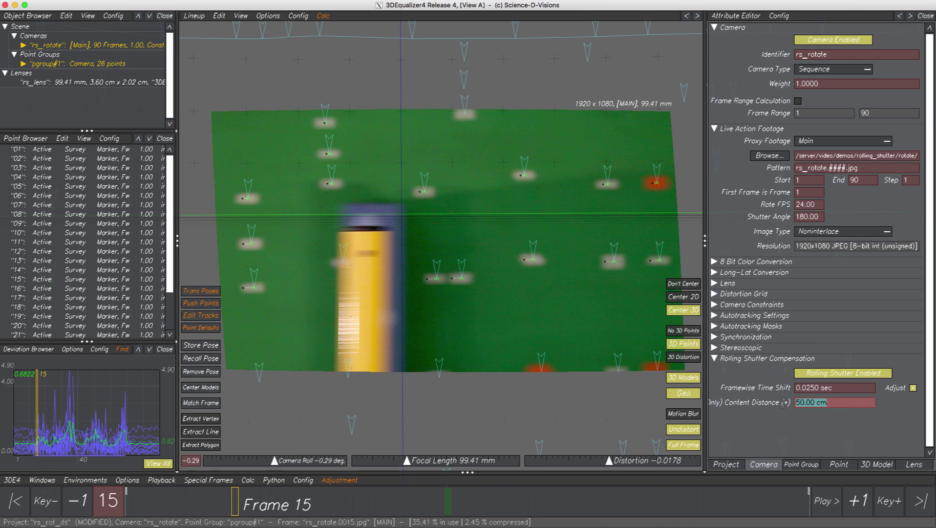
{"action": "type", "text": "200"}
{"action": "key", "text": "Return"}
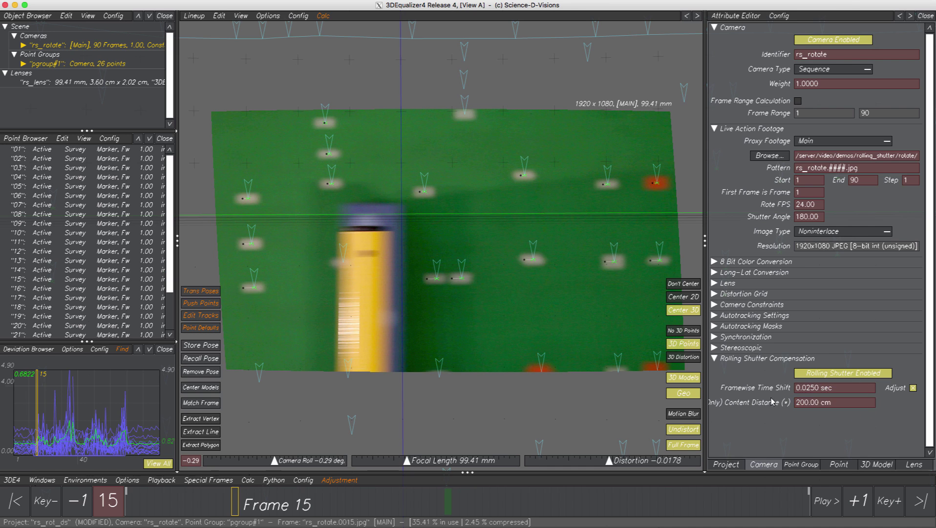
- Switch the view to the 3D Orientation controls, select the rs_rotate camera in close-up and play back its rotation
{"action": "left_click", "coordinate": [194, 15]}
{"action": "left_click", "coordinate": [209, 75]}
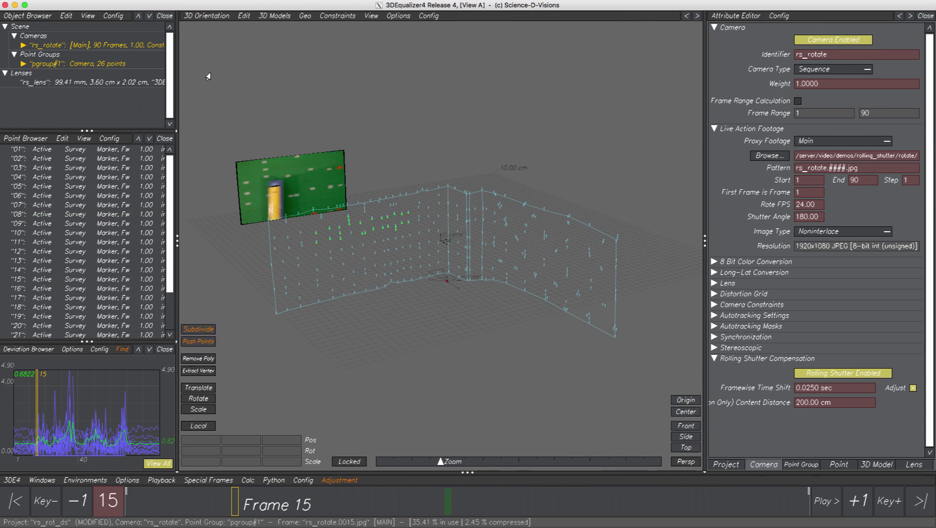
{"action": "left_click", "coordinate": [440, 282]}
{"action": "left_click_drag", "start_coordinate": [448, 279], "coordinate": [494, 345]}
{"action": "left_click", "coordinate": [821, 502]}
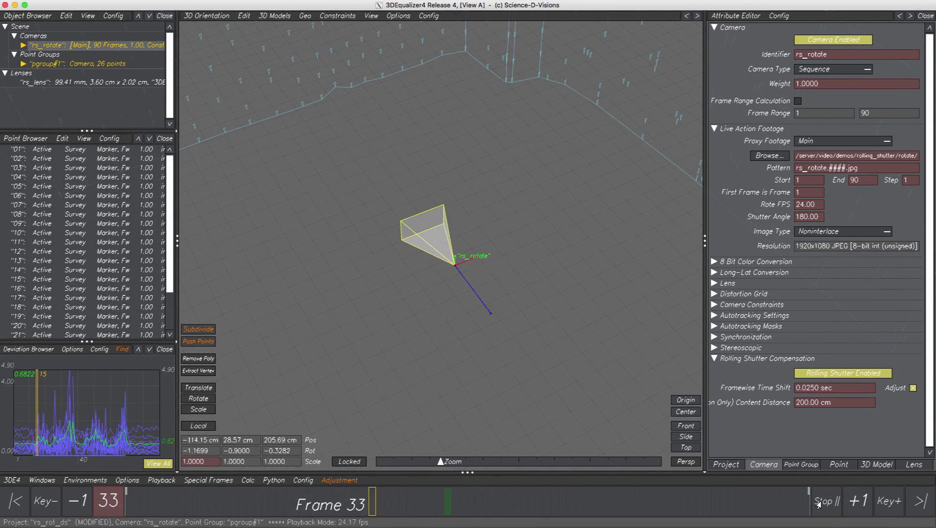
{"action": "left_click", "coordinate": [820, 502]}
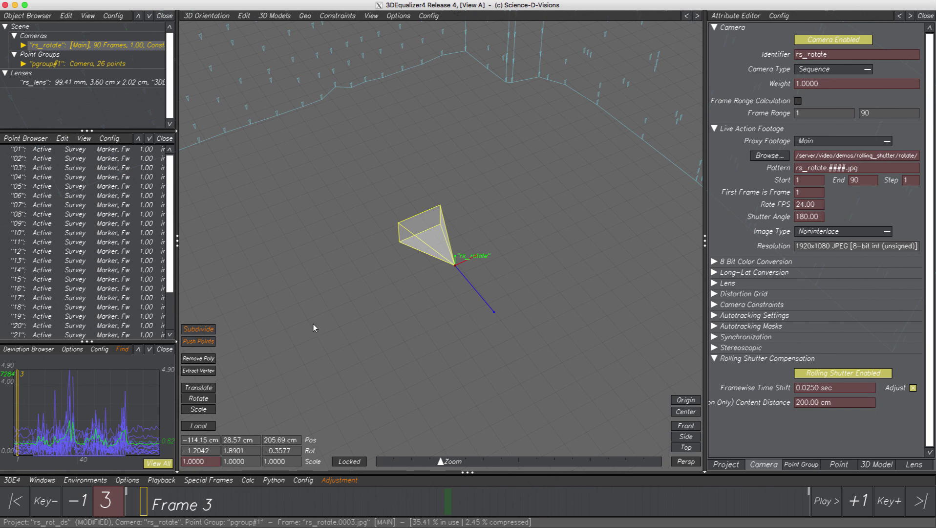
- Switch the view back to the Lineup controls and go to the first frame
{"action": "left_click", "coordinate": [203, 16]}
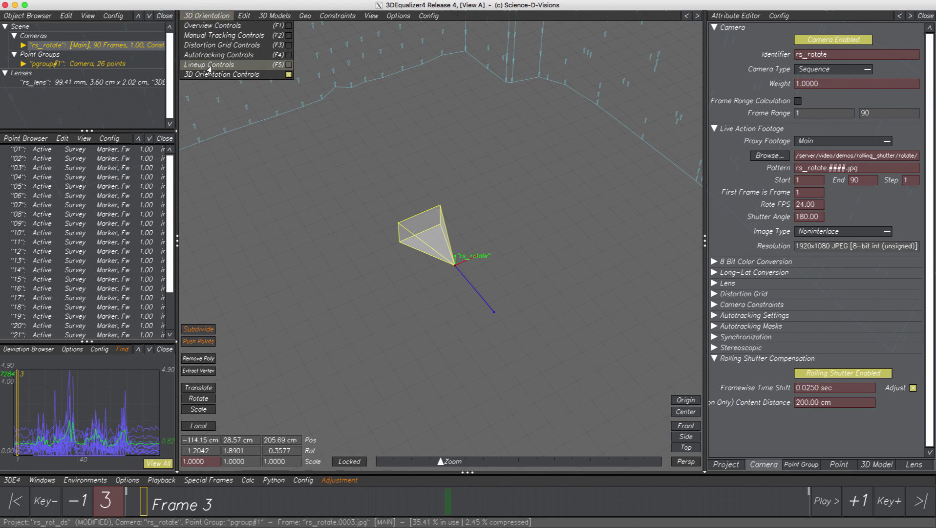
{"action": "left_click", "coordinate": [209, 65]}
{"action": "left_click", "coordinate": [7, 498]}
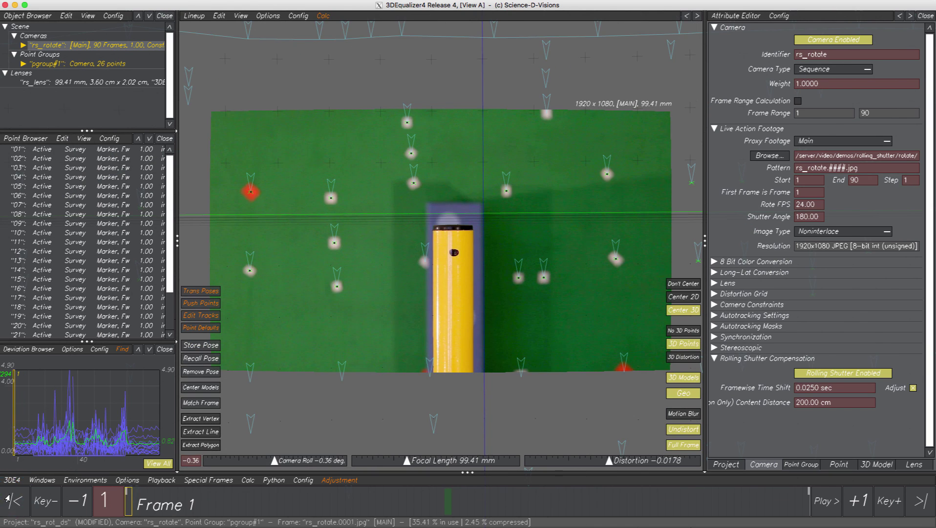
- Export the Nuke Grid Warp Rolling Shutter to rs_rot.nk with a content distance of 100 cm, distortion applied and an 11 x 11 grid
{"action": "left_click", "coordinate": [12, 480]}
{"action": "left_click", "coordinate": [16, 439]}
{"action": "left_click", "coordinate": [98, 424]}
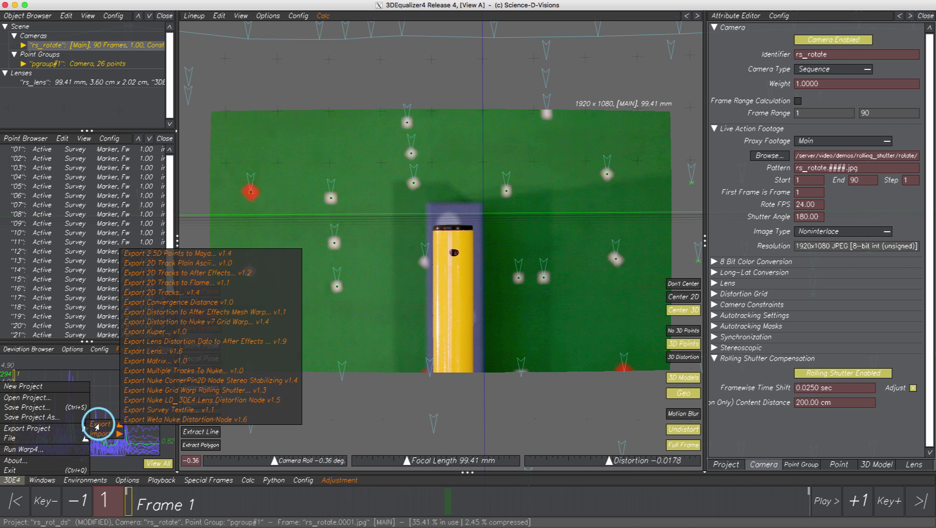
{"action": "left_click", "coordinate": [283, 391]}
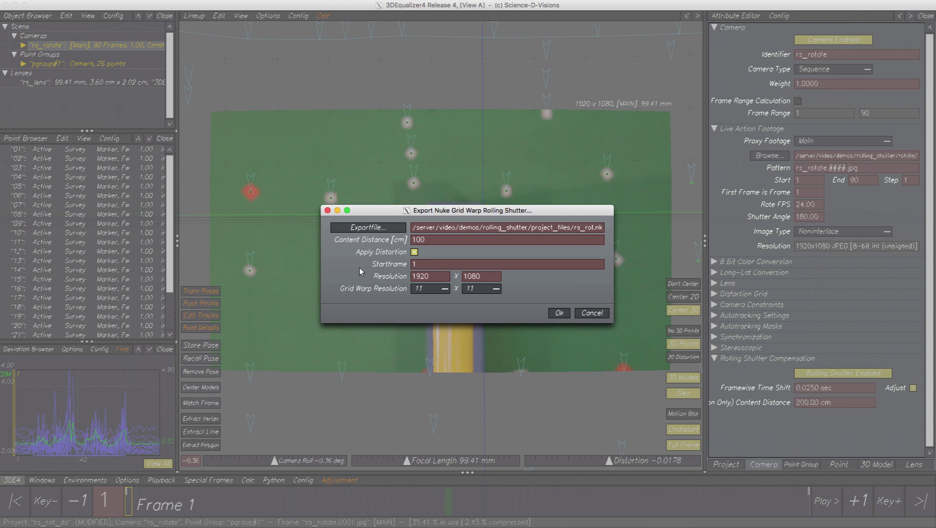
{"action": "left_click", "coordinate": [430, 288]}
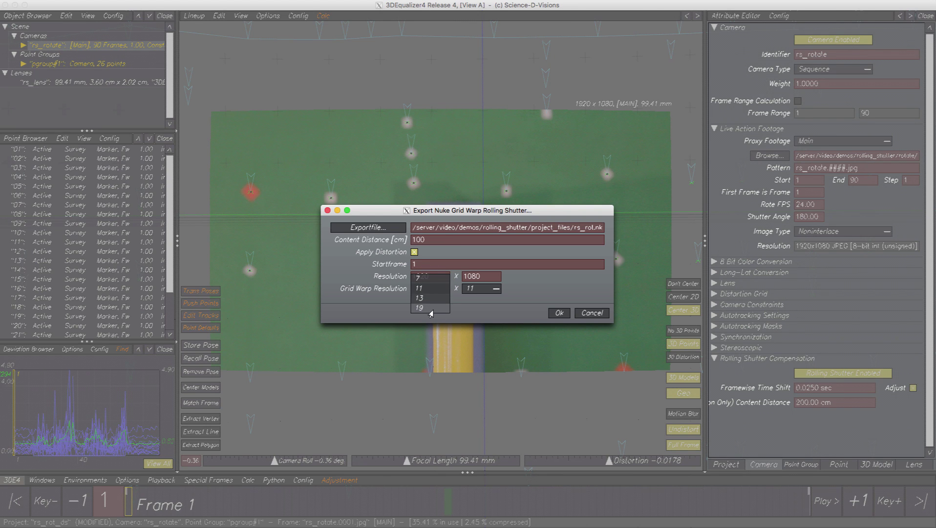
{"action": "left_click", "coordinate": [430, 291]}
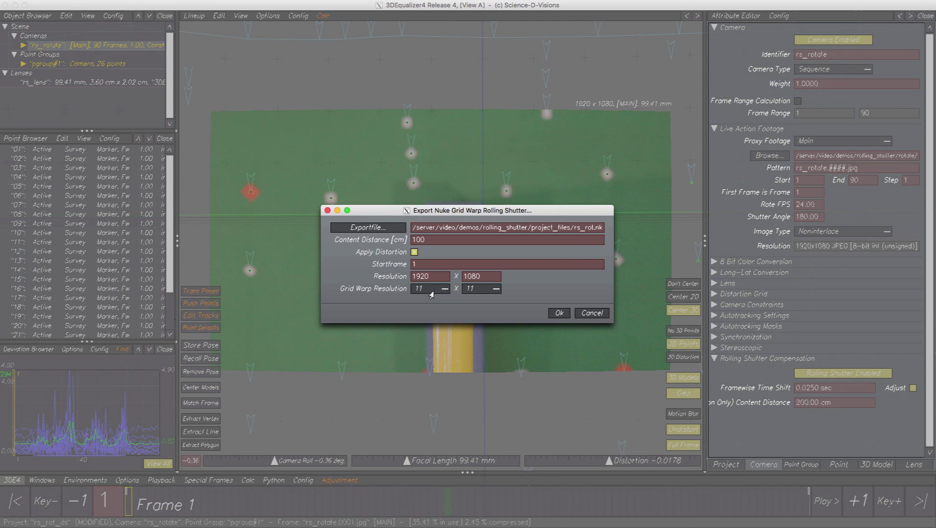
{"action": "left_click", "coordinate": [558, 313]}
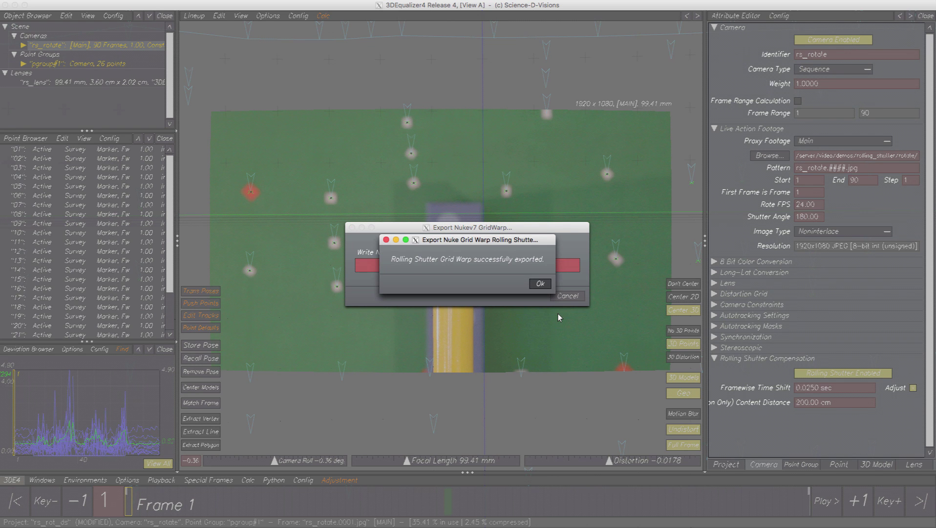
{"action": "left_click", "coordinate": [541, 285]}
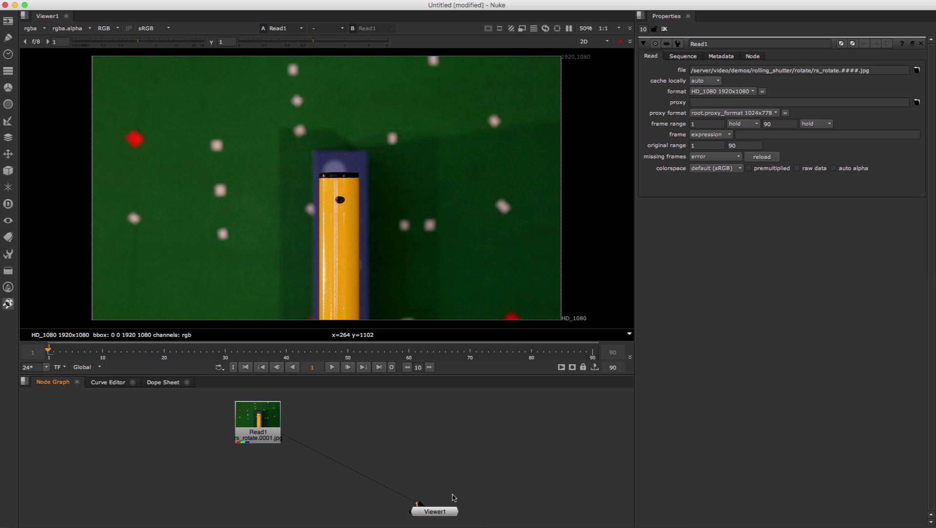
- Switch to Nuke, play back the rs_rotate footage, and import the rs_rot.nk script behind the Read1 node
{"action": "left_click", "coordinate": [332, 367]}
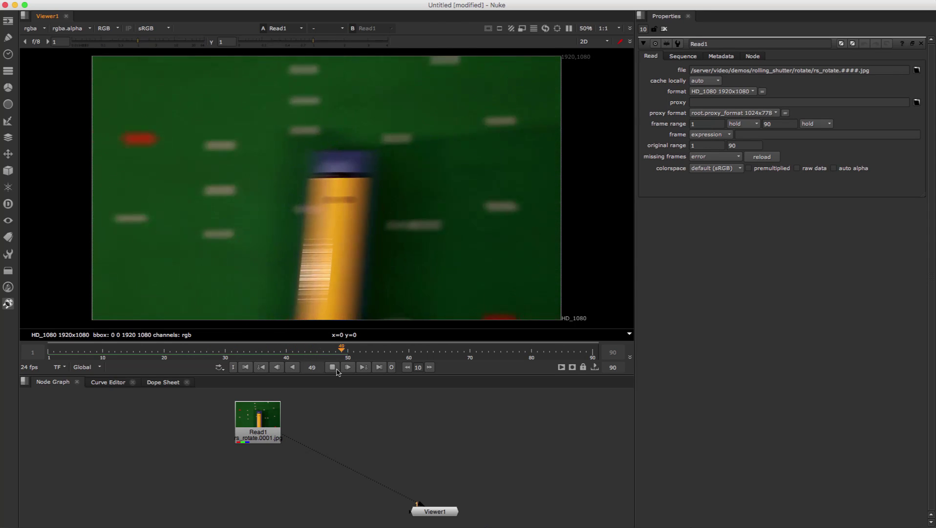
{"action": "left_click", "coordinate": [337, 370]}
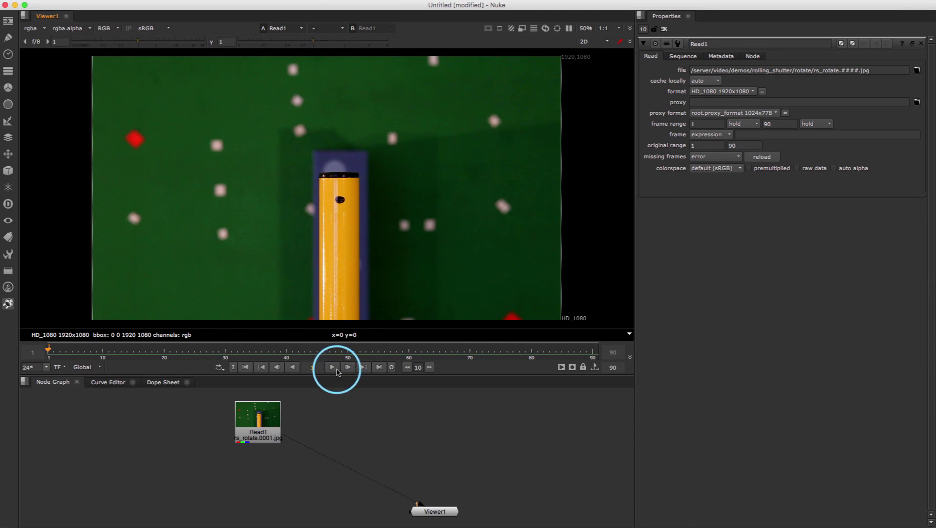
{"action": "left_click", "coordinate": [274, 423]}
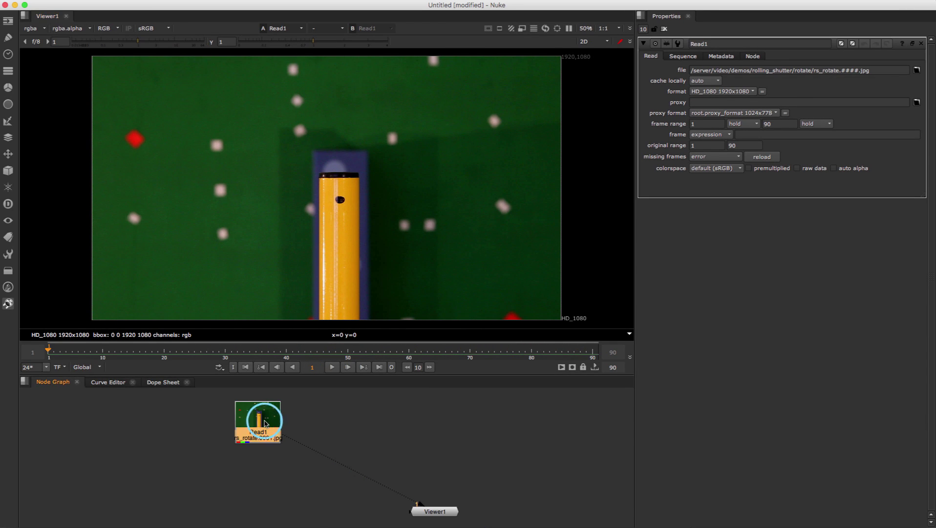
{"action": "right_click", "coordinate": [321, 436]}
{"action": "left_click", "coordinate": [323, 434]}
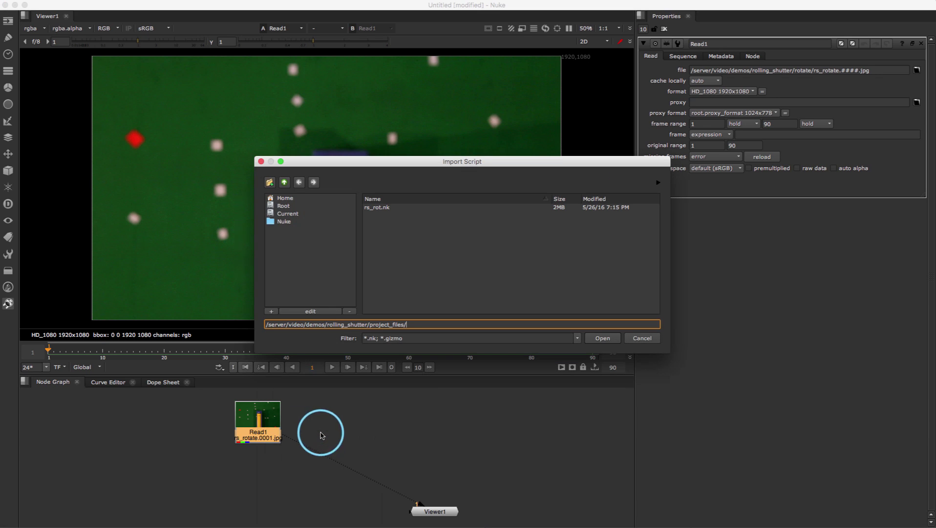
{"action": "double_click", "coordinate": [377, 208]}
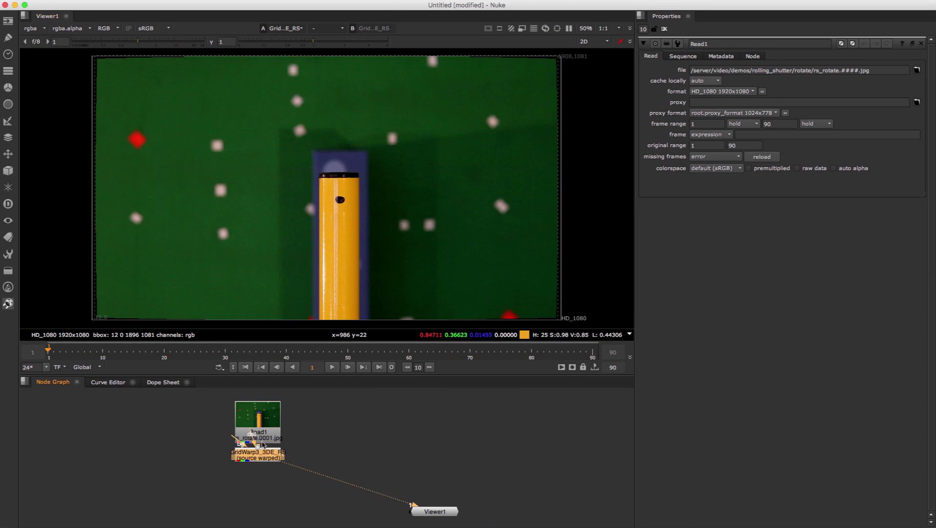
- Place the GridWarp3_3DE_RS node below Read1 and open its properties
{"action": "left_click_drag", "start_coordinate": [263, 453], "coordinate": [265, 513]}
{"action": "double_click", "coordinate": [265, 513]}
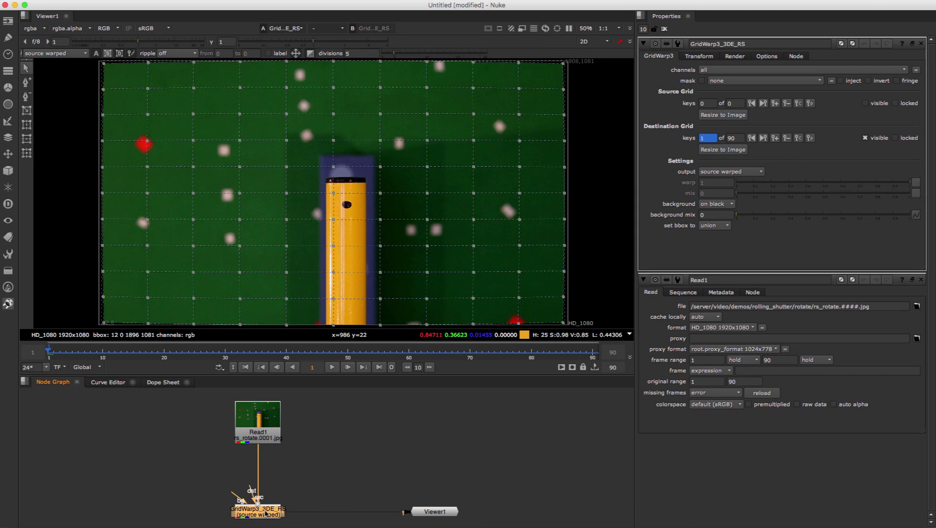
- Scrub through the frames up to frame 50 to examine how the destination grid warps the footage
{"action": "left_click", "coordinate": [232, 352]}
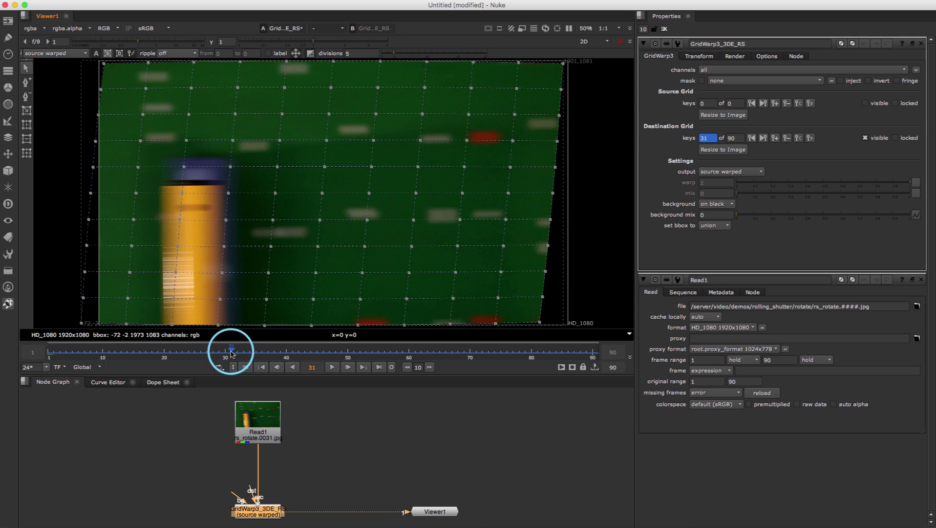
{"action": "left_click", "coordinate": [289, 352]}
{"action": "left_click", "coordinate": [349, 352]}
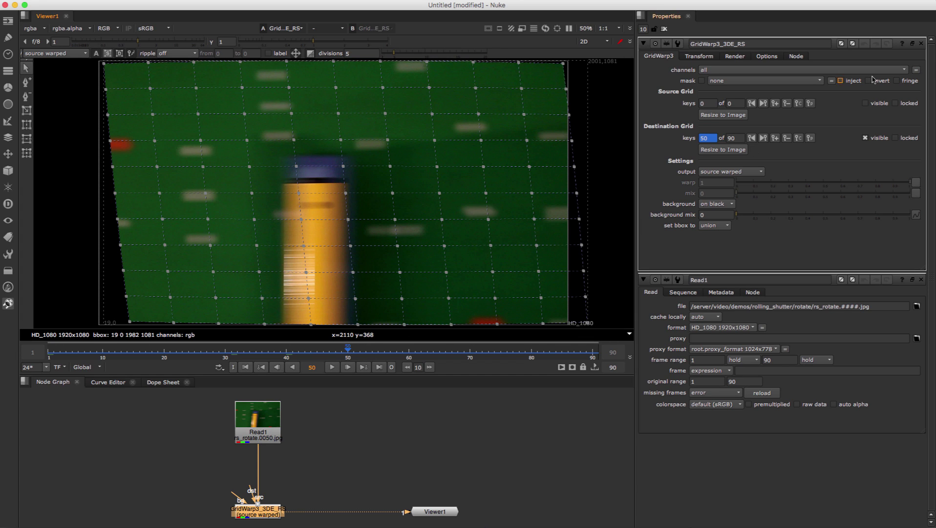
- Close the GridWarp3_3DE_RS properties to hide the grid overlay and scrub back to frame 33 to inspect the warped footage
{"action": "left_click", "coordinate": [922, 44]}
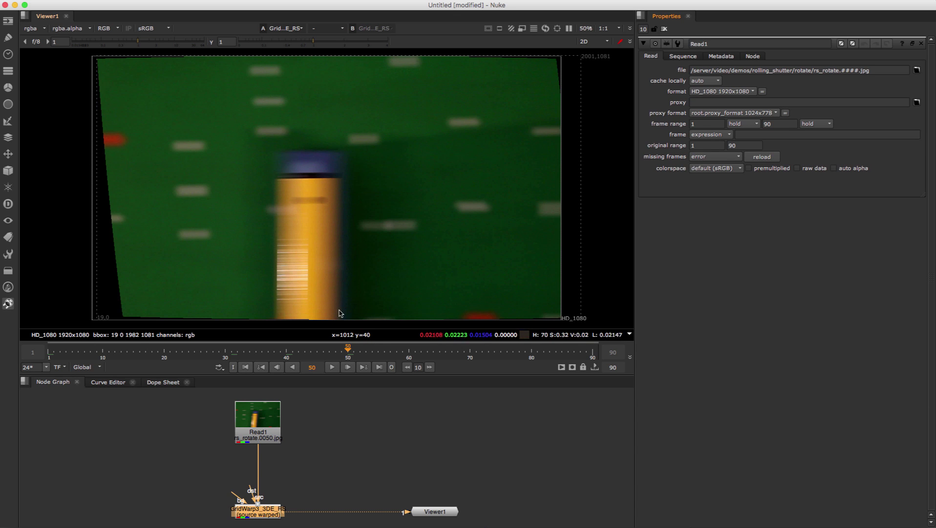
{"action": "left_click", "coordinate": [300, 355]}
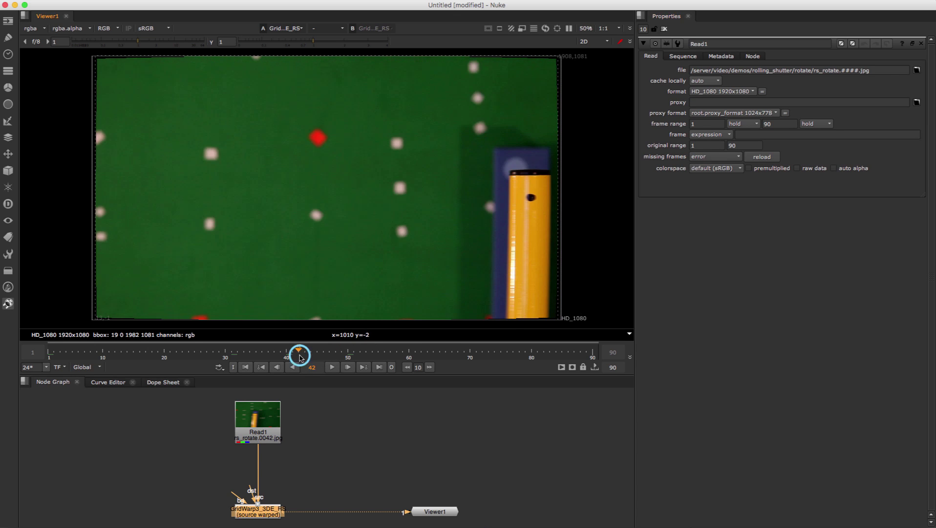
{"action": "left_click", "coordinate": [244, 356]}
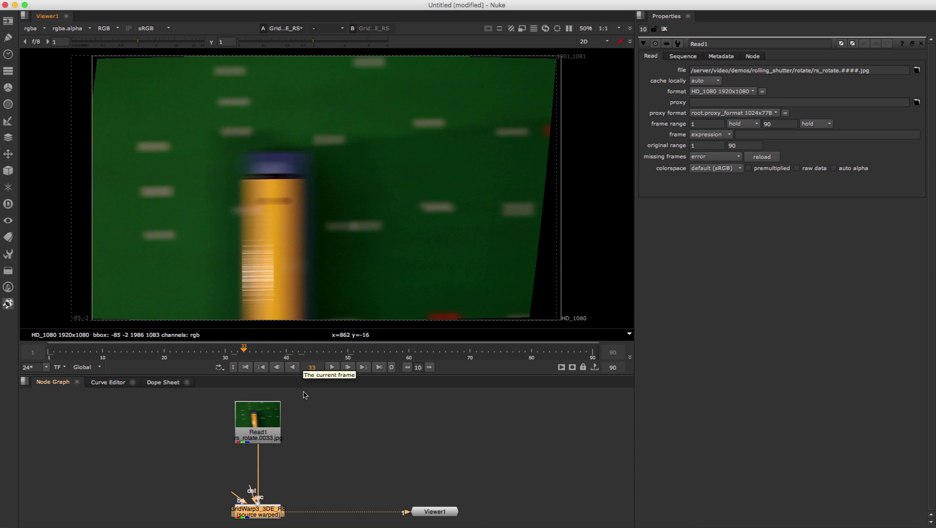
- Minimize Nuke and return to the rs_rotate project in 3DEqualizer4
{"action": "left_click", "coordinate": [14, 5]}
{"action": "left_click", "coordinate": [380, 408]}
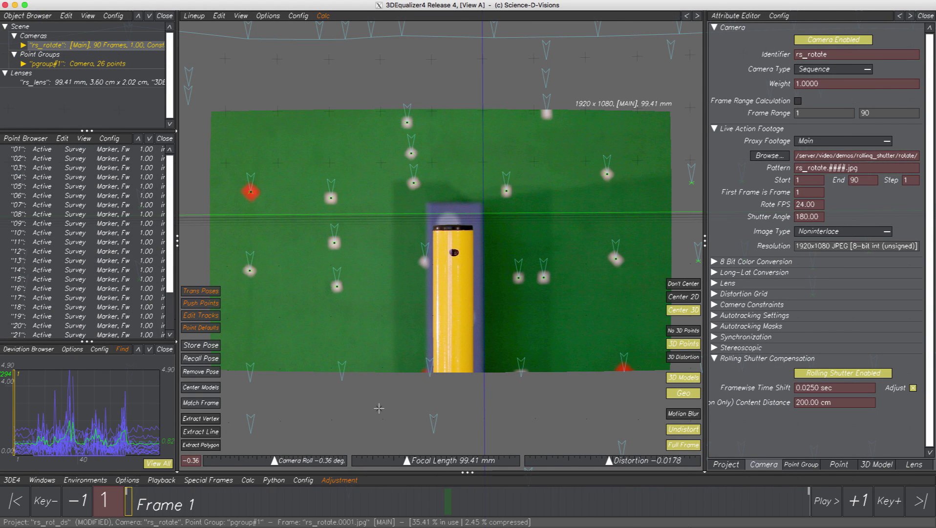